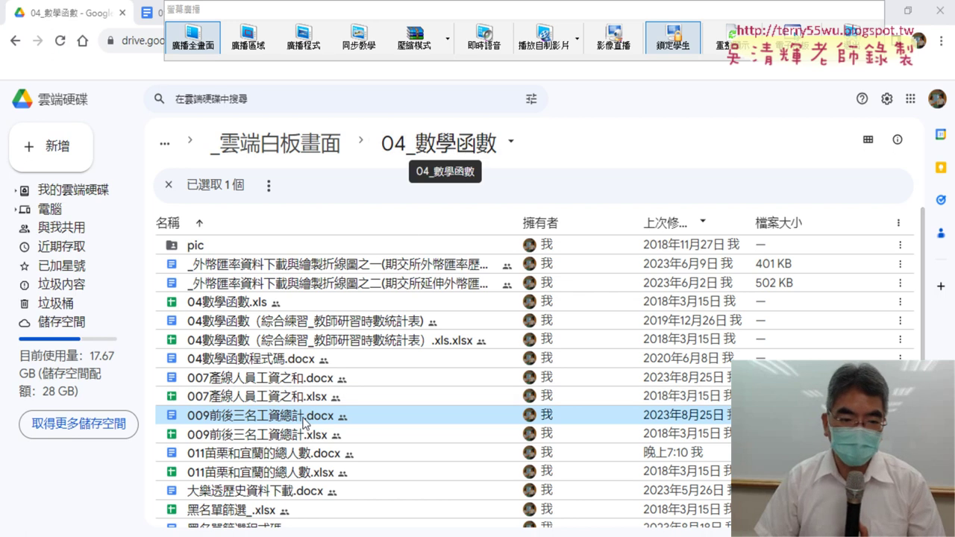
Open the 011苗栗和宜蘭的總人數.docx notes from Google Drive, then switch to the 04數學函數 folder
left_click(179, 456)
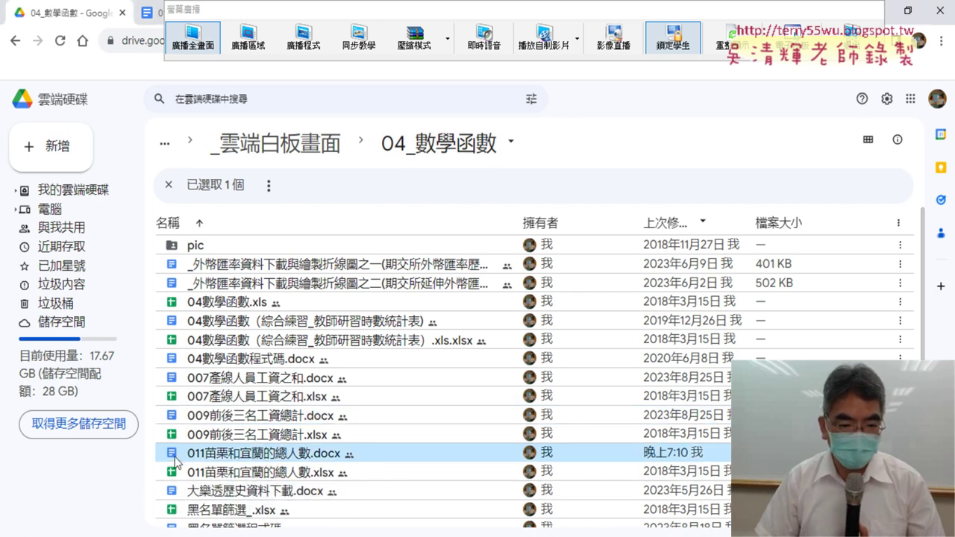
double_click(228, 456)
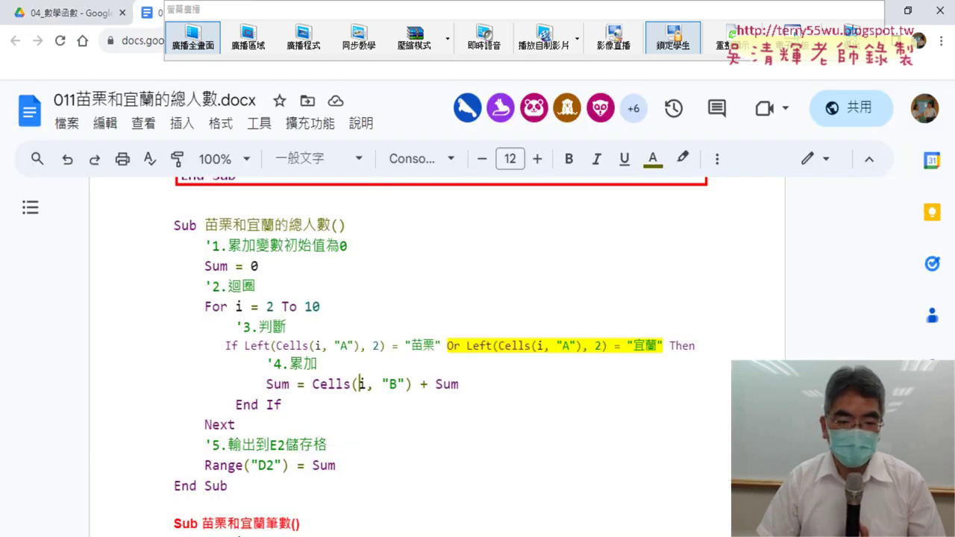
key("alt+Tab")
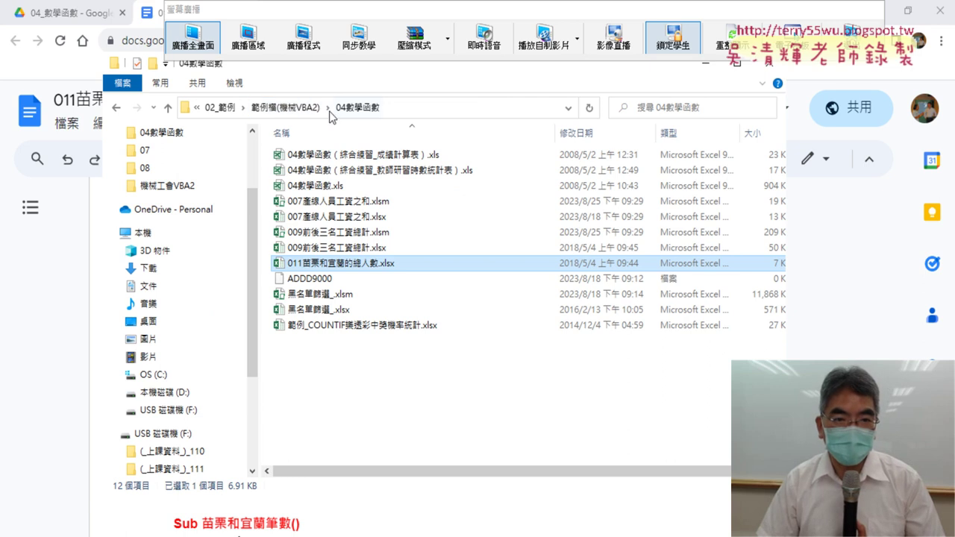
left_click(291, 109)
double_click(325, 202)
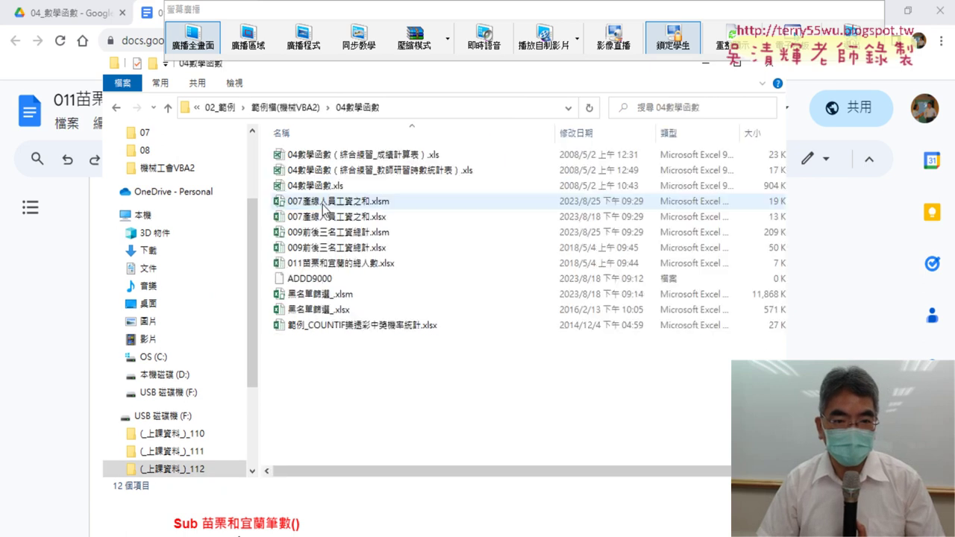
left_click(323, 265)
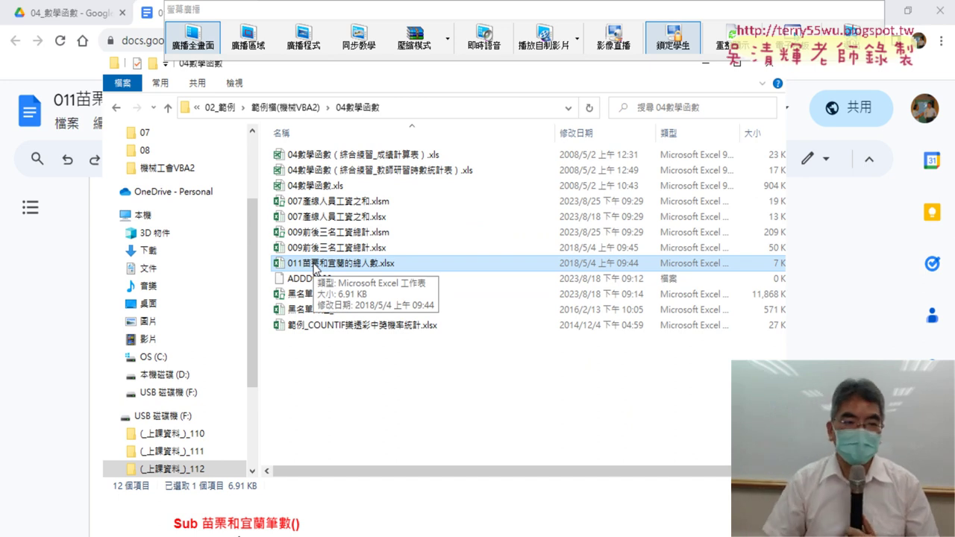
left_click(56, 293)
Go back up to the 我的問題 section and highlight the ChatGPT prompt paragraph asking for the VBA macro
scroll(353, 336, "up", 5)
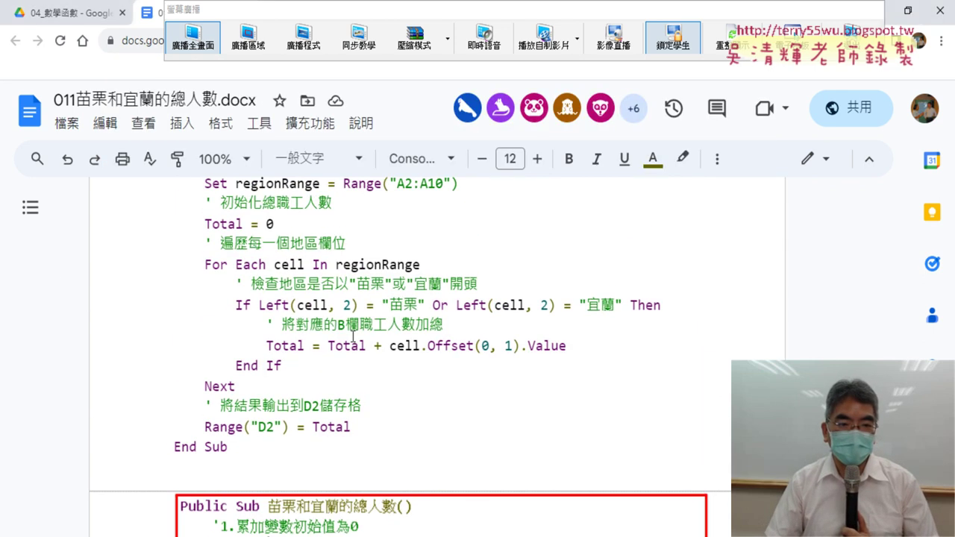
scroll(353, 336, "up", 1)
scroll(354, 336, "up", 2)
scroll(353, 336, "up", 3)
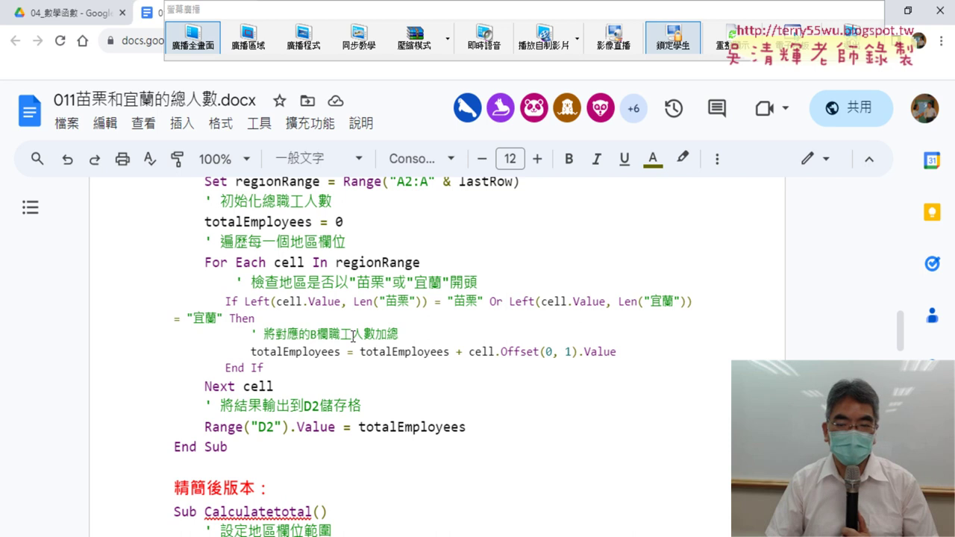
scroll(864, 309, "up", 1)
scroll(865, 310, "up", 2)
scroll(856, 307, "up", 2)
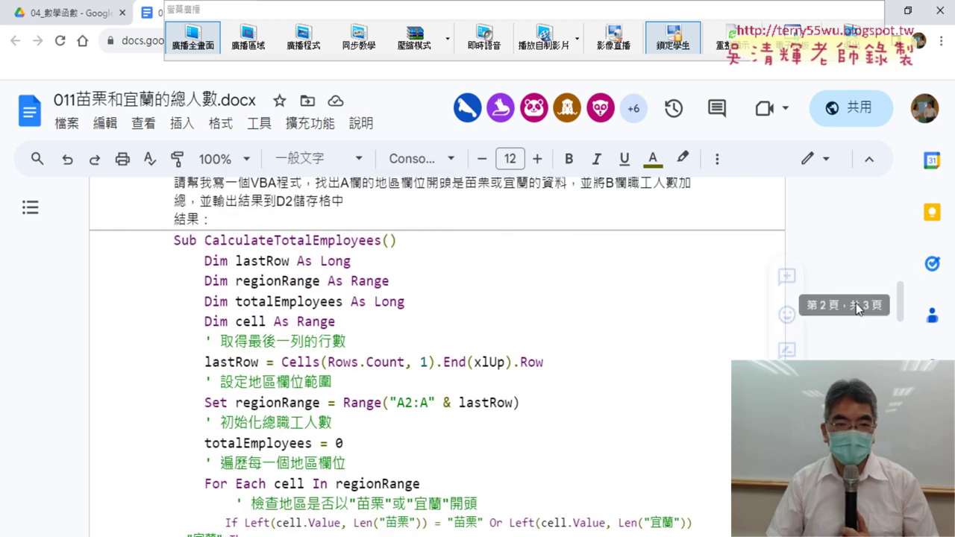
scroll(856, 307, "up", 2)
scroll(856, 307, "up", 1)
left_click_drag(175, 276, 309, 278)
left_click_drag(174, 329, 370, 346)
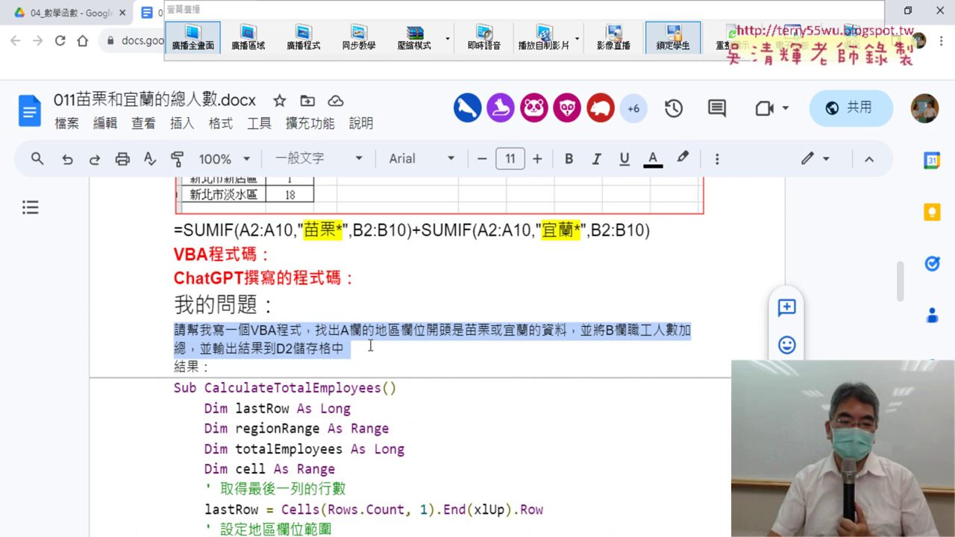
Scroll past the CalculateTotalEmployees code down to the 精簡後版本 Calculatetotal macro
scroll(438, 348, "down", 3)
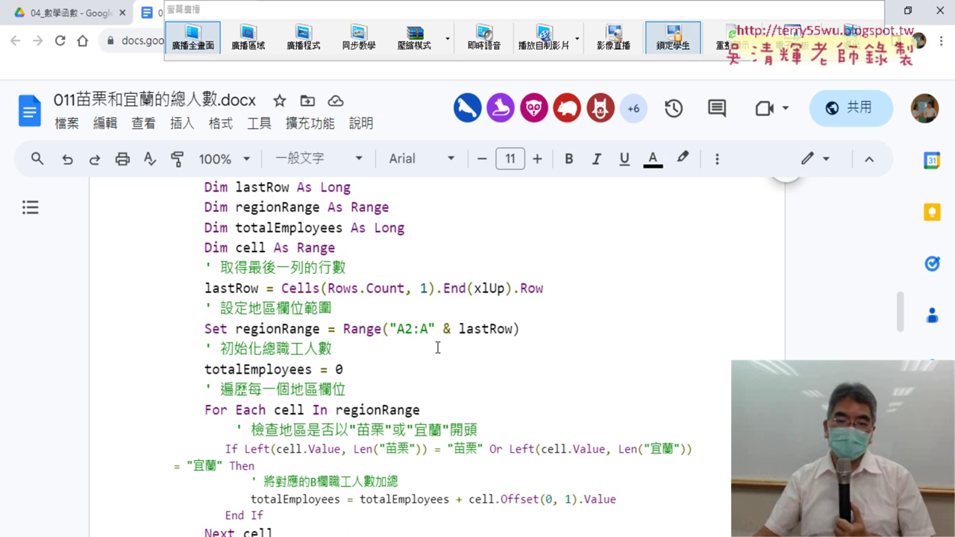
scroll(440, 347, "down", 1)
scroll(440, 347, "down", 1)
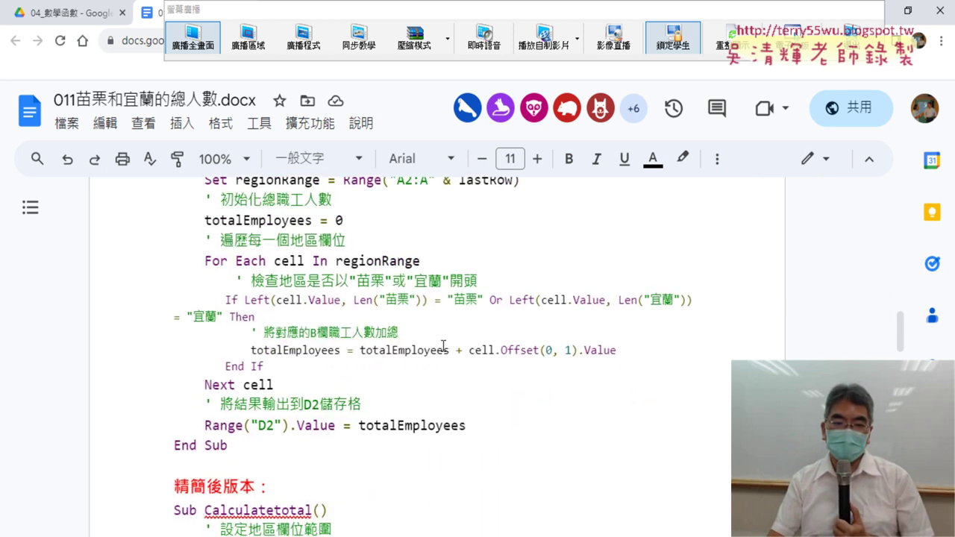
scroll(448, 343, "down", 2)
scroll(444, 345, "down", 2)
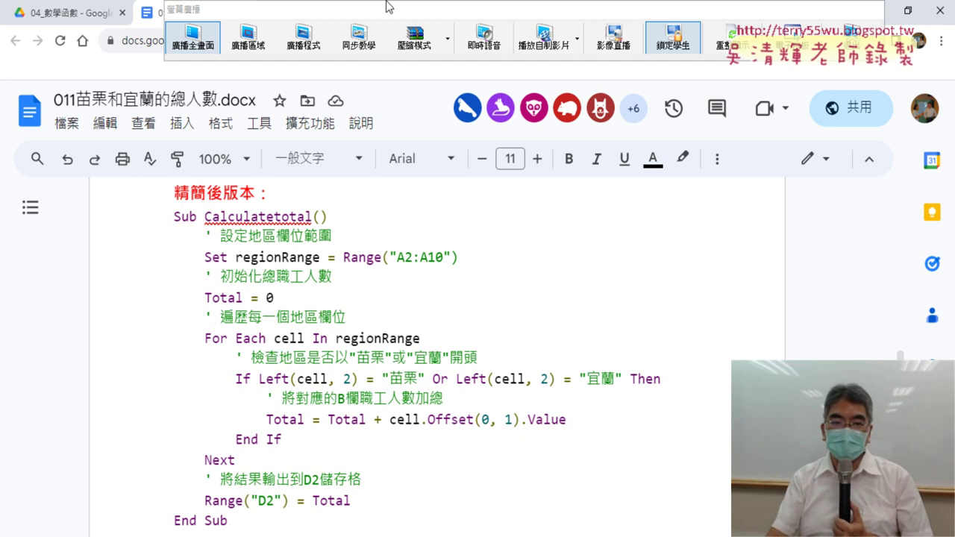
Highlight the 設定地區欄位範圍 comment, Range("A2:A10") and regionRange in the simplified macro
left_click_drag(342, 236, 204, 236)
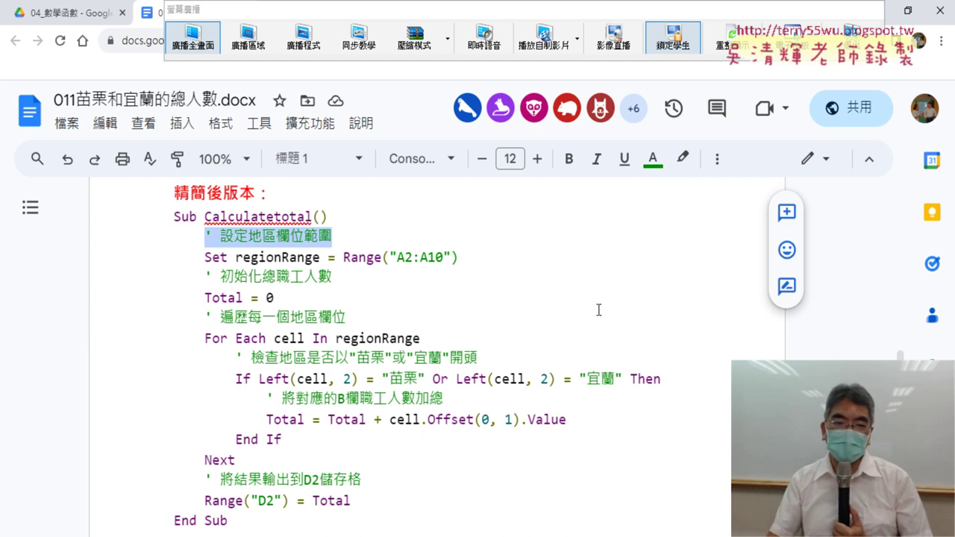
scroll(552, 312, "down", 2)
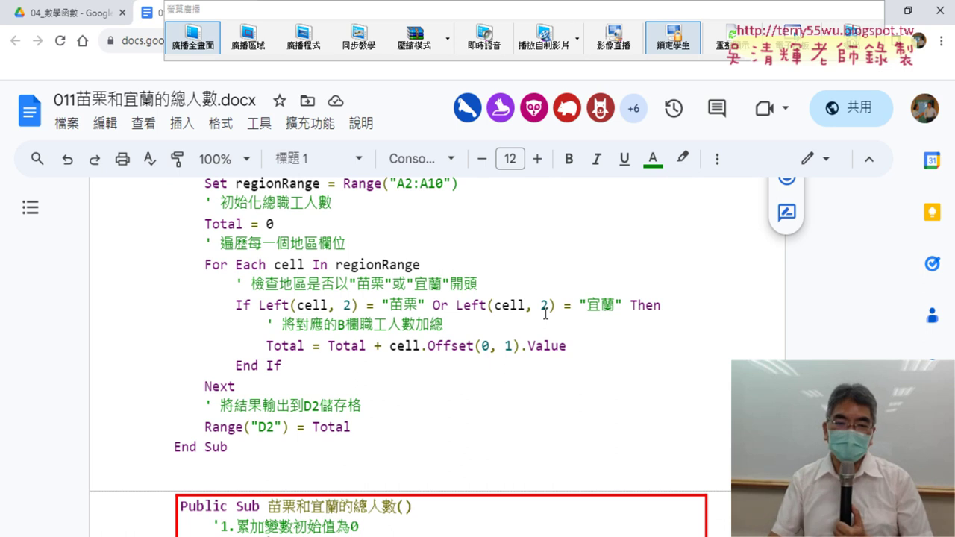
scroll(546, 314, "up", 2)
left_click_drag(343, 258, 458, 258)
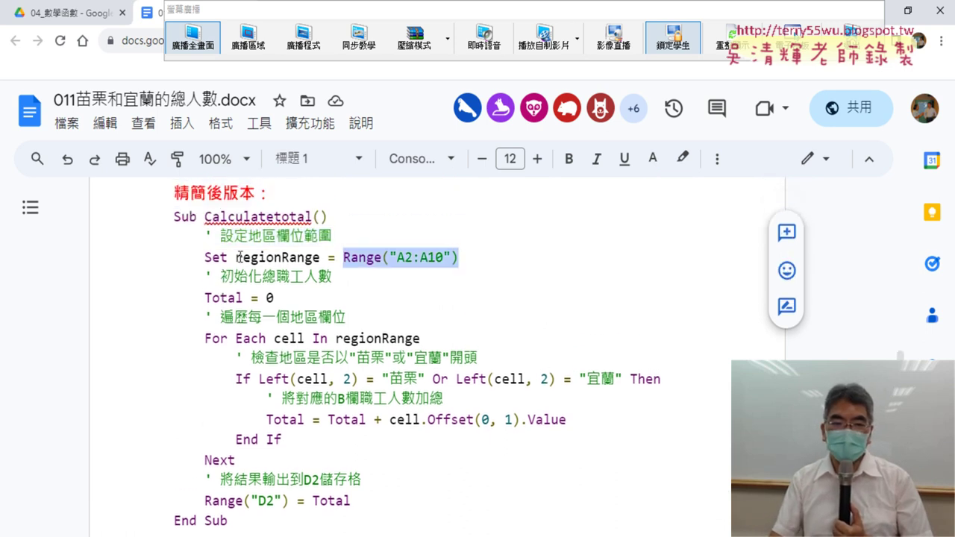
left_click_drag(238, 258, 320, 258)
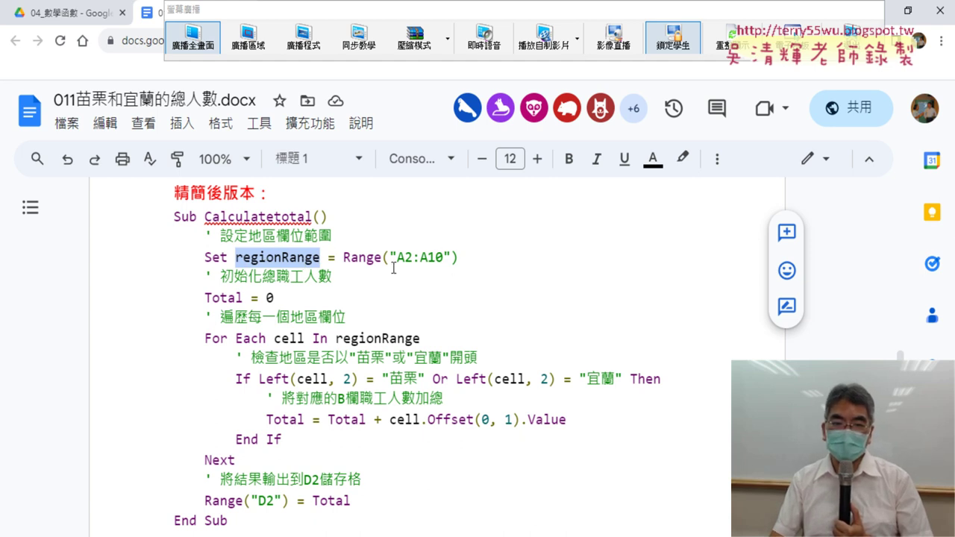
left_click_drag(344, 257, 460, 256)
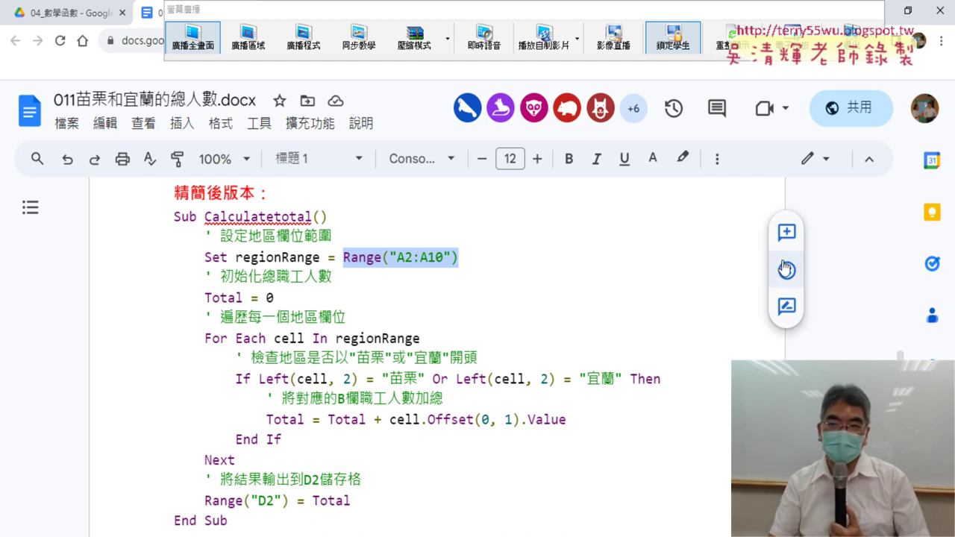
In Excel's Calculatetotal macro, replace regionRange in the For Each loop with Range("A2:A10")
key("alt+Tab")
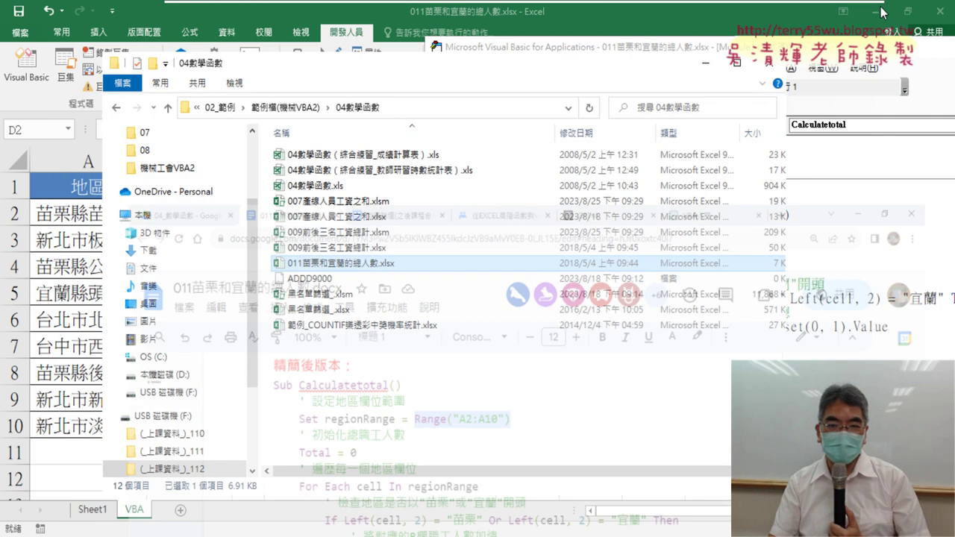
left_click(86, 295)
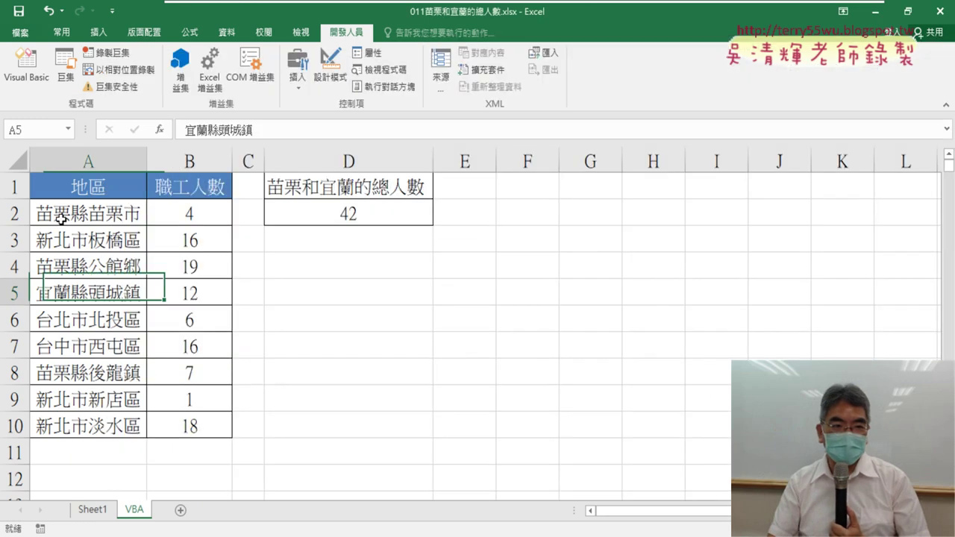
left_click(26, 66)
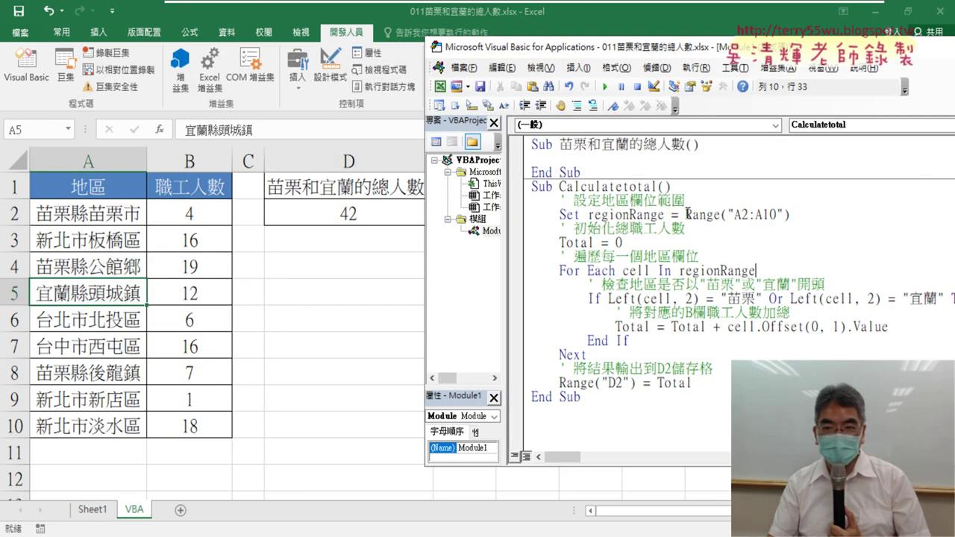
left_click_drag(686, 214, 790, 215)
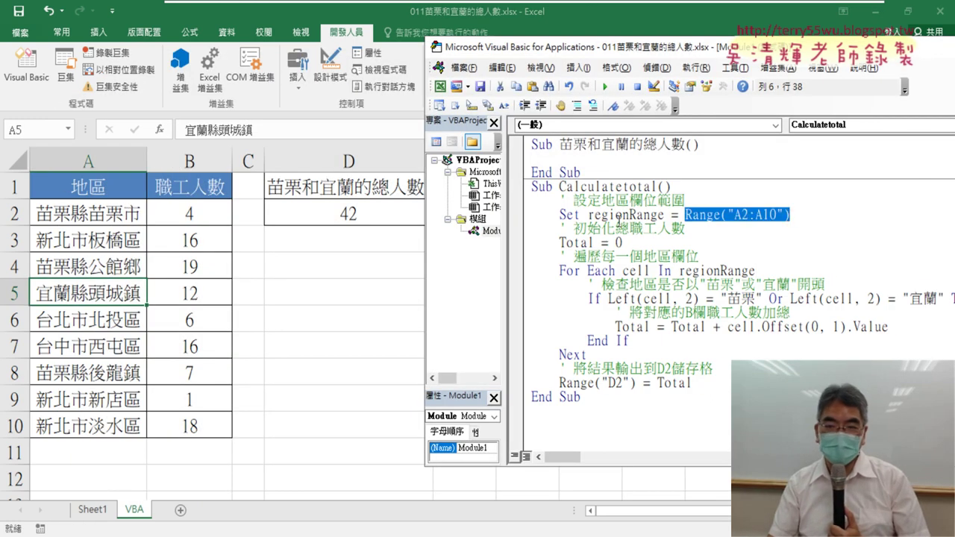
right_click(737, 224)
left_click(759, 251)
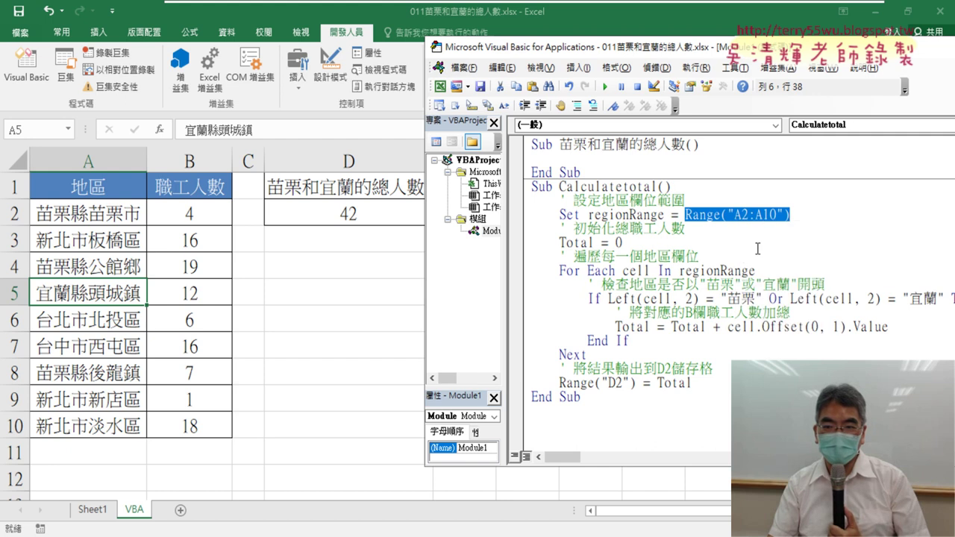
left_click(681, 270)
left_click_drag(680, 271, 759, 270)
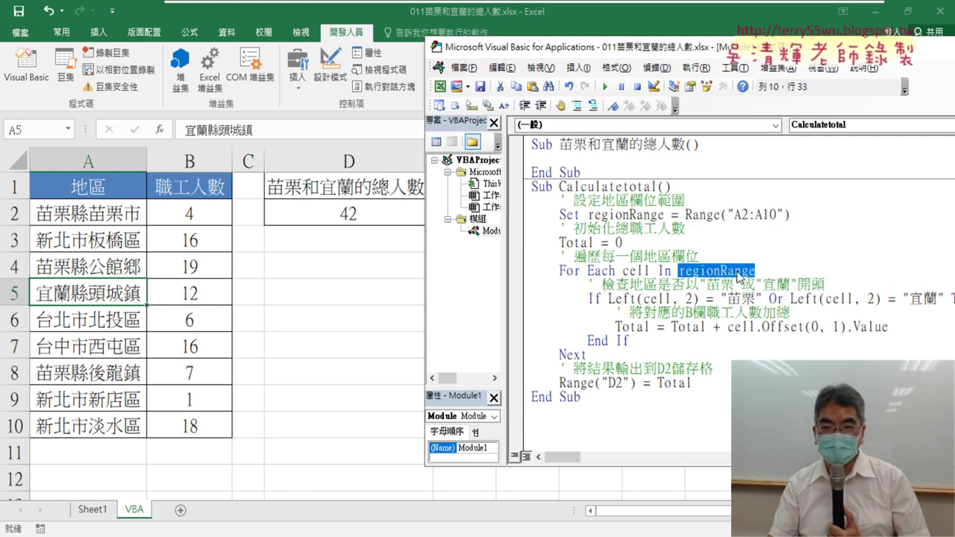
right_click(739, 273)
left_click(769, 306)
Delete the unused range comment and Set regionRange lines, then clear cell D2
left_click_drag(815, 221, 517, 200)
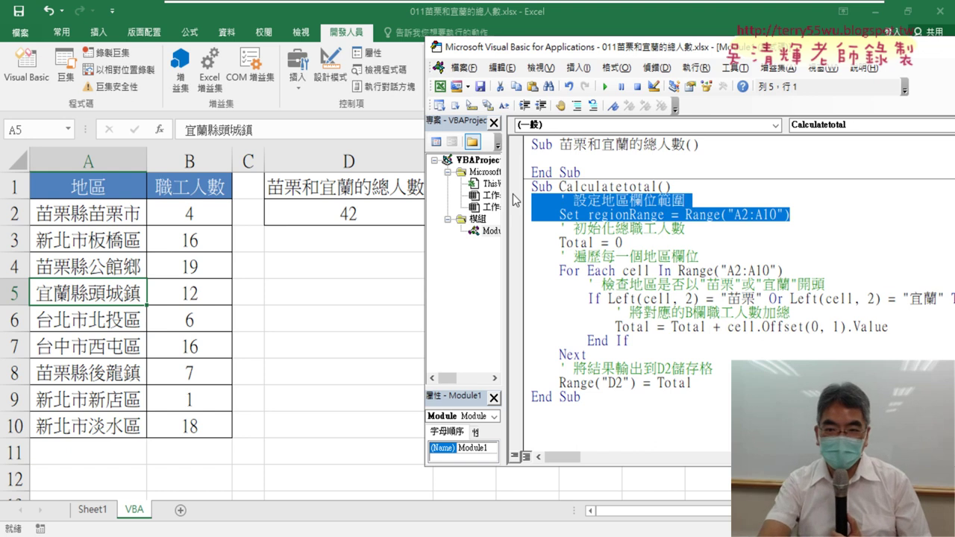
key("Delete")
key("Delete")
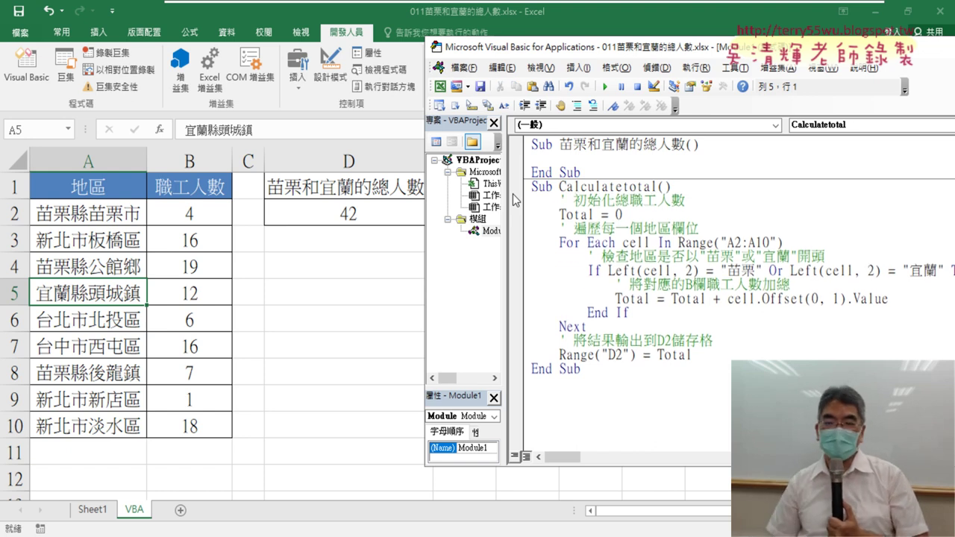
left_click(363, 208)
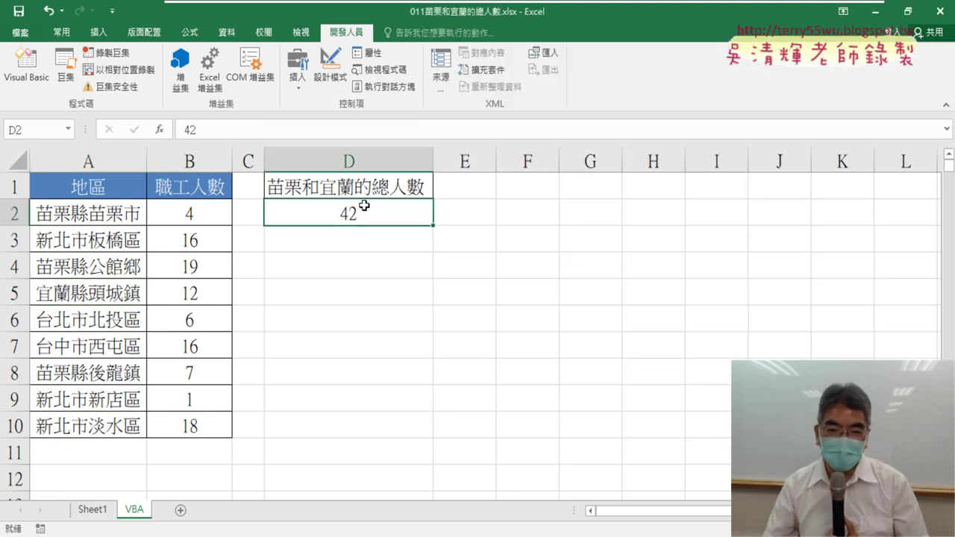
key("Delete")
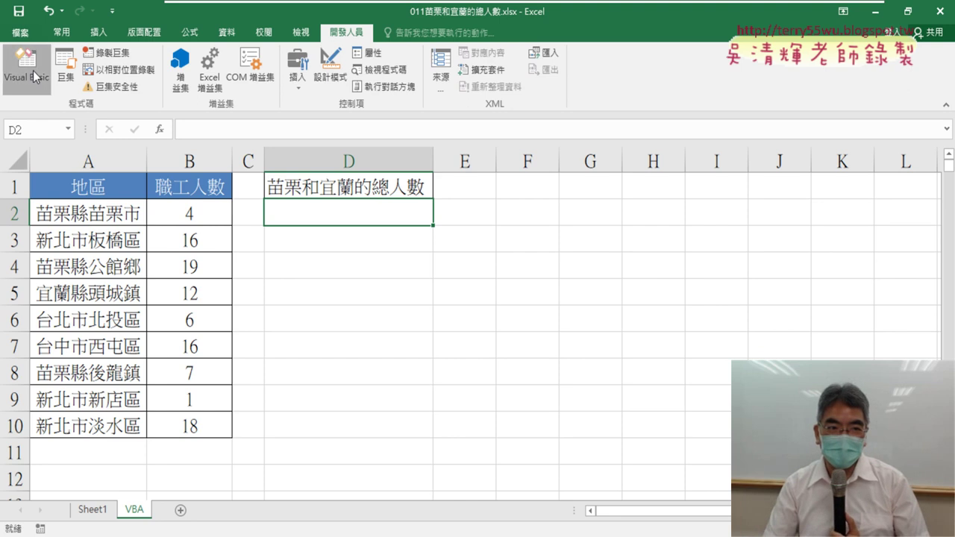
Run Calculatetotal so D2 shows 42 again, then highlight Range("A2:A10") in its loop
left_click(26, 68)
left_click(604, 87)
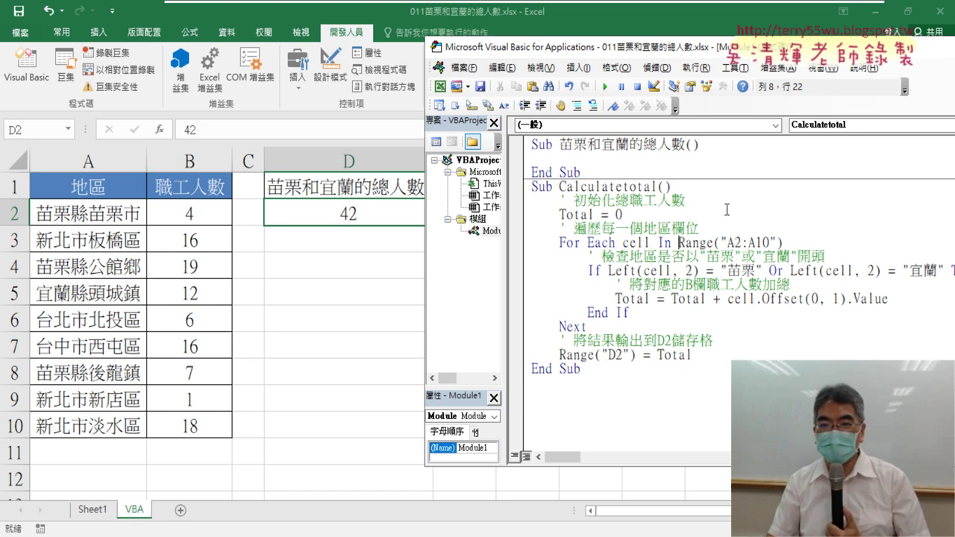
left_click_drag(677, 244, 789, 244)
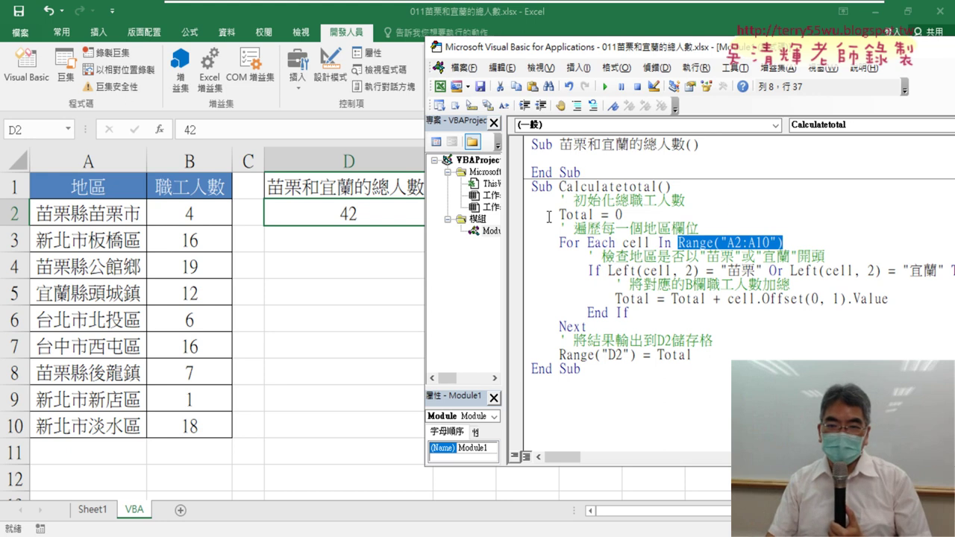
Paste the Total = 0 and loop comment lines into the empty 苗栗和宜蘭的總人數 macro
left_click_drag(526, 216, 525, 229)
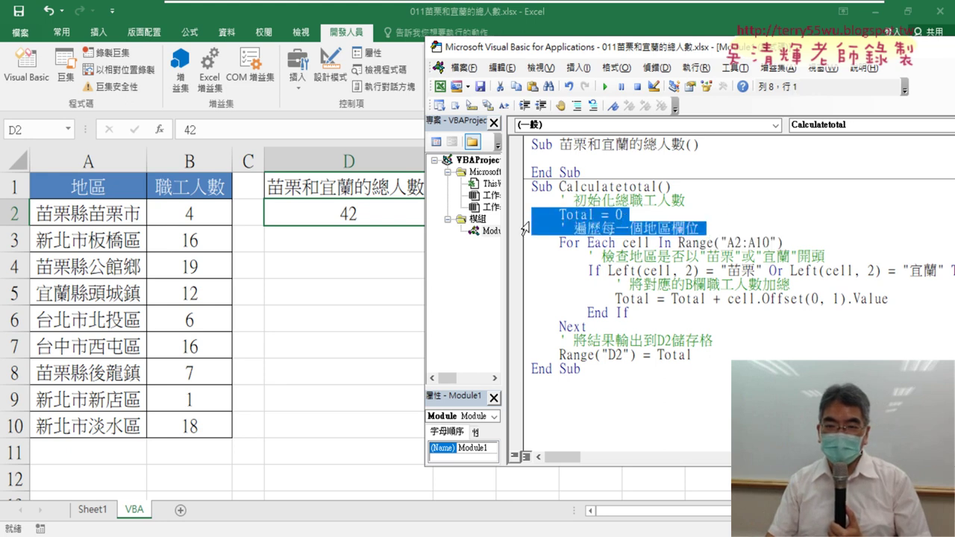
left_click(534, 159)
key("ctrl+v")
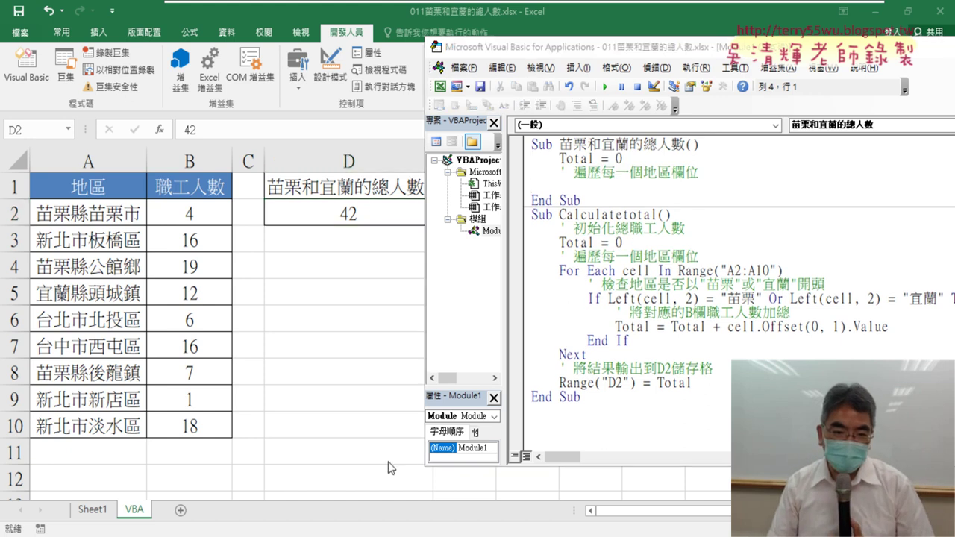
key("alt+Tab")
Review the red-boxed reference macro using Sum and For i = 2 To 10, then select Total in the VBA code
scroll(390, 356, "down", 1)
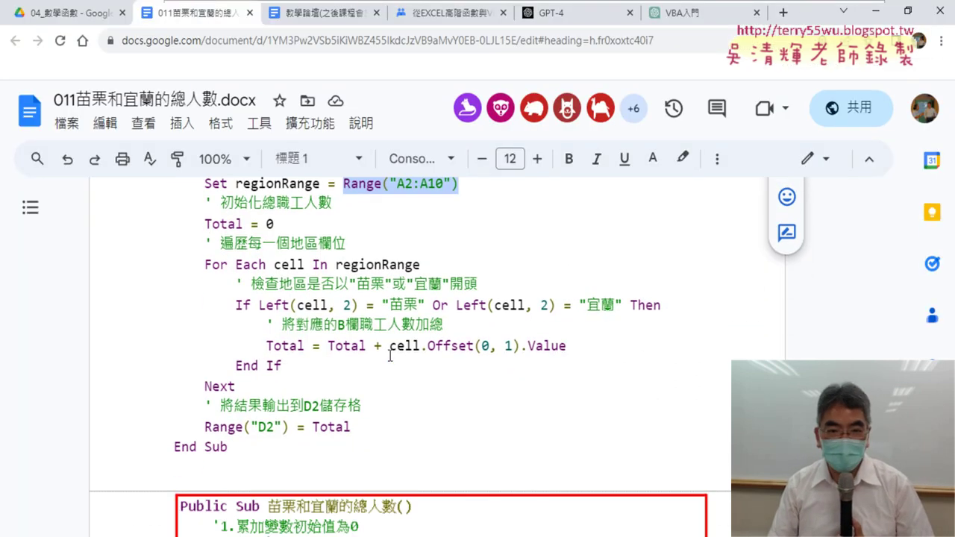
scroll(388, 356, "down", 2)
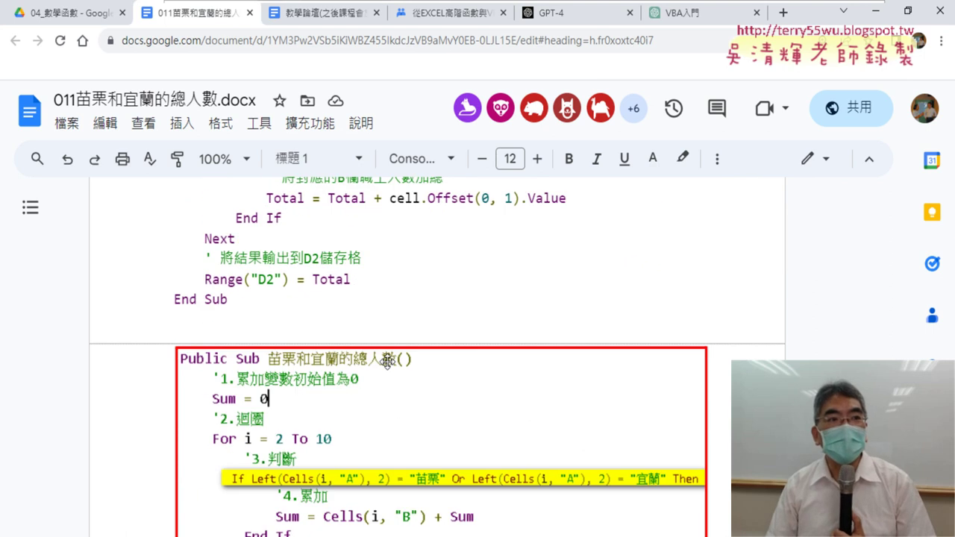
scroll(388, 362, "down", 2)
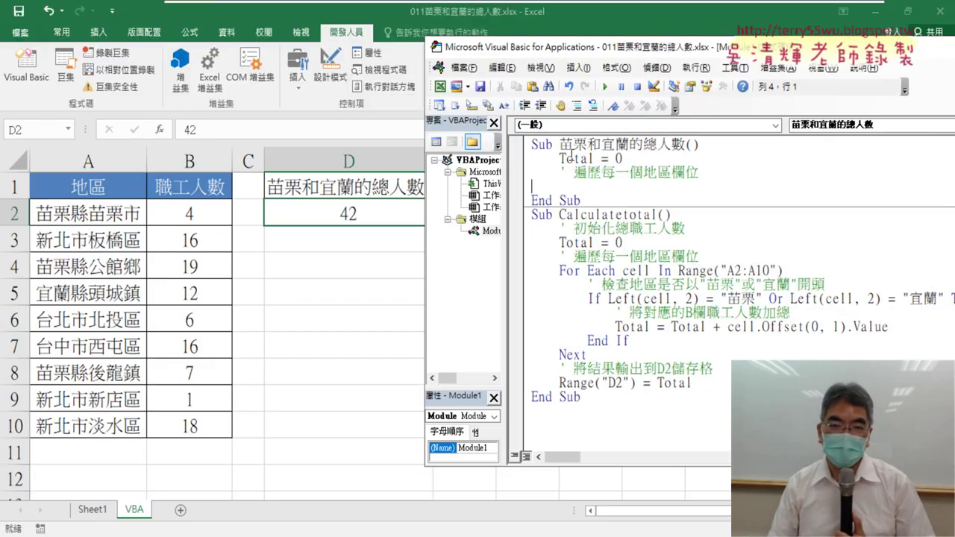
left_click_drag(560, 158, 595, 158)
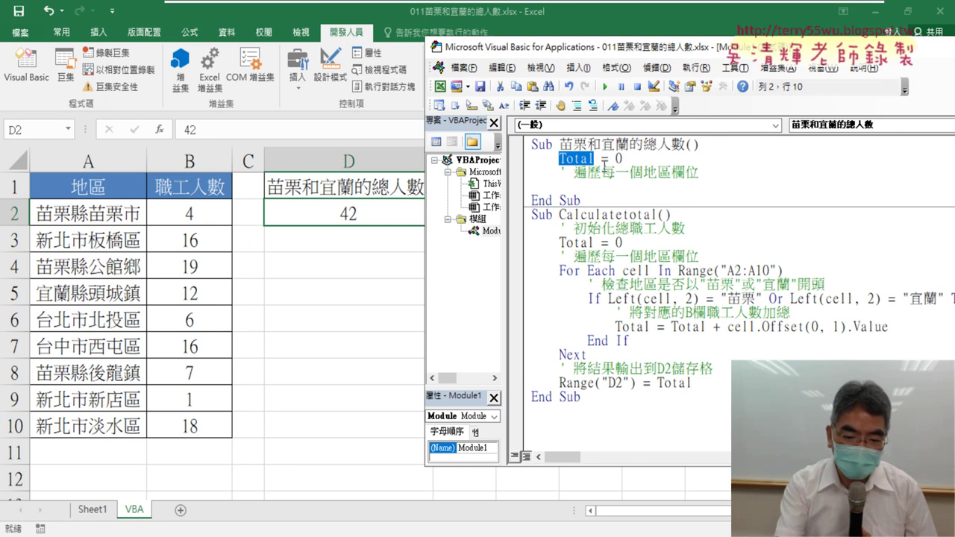
Change Total = 0 to Sum = 0 and write an empty For i=2 To 10 … Next loop
type("su")
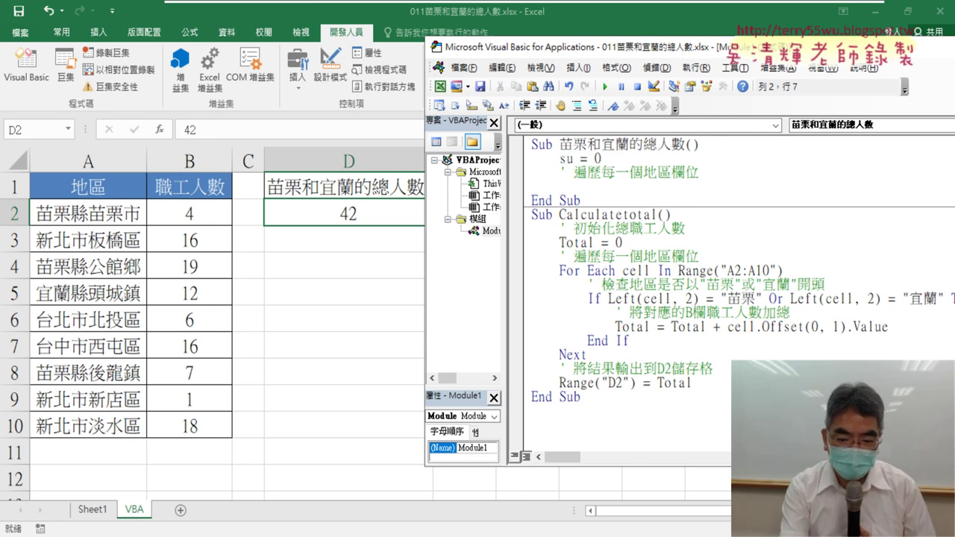
type("m")
left_click(578, 185)
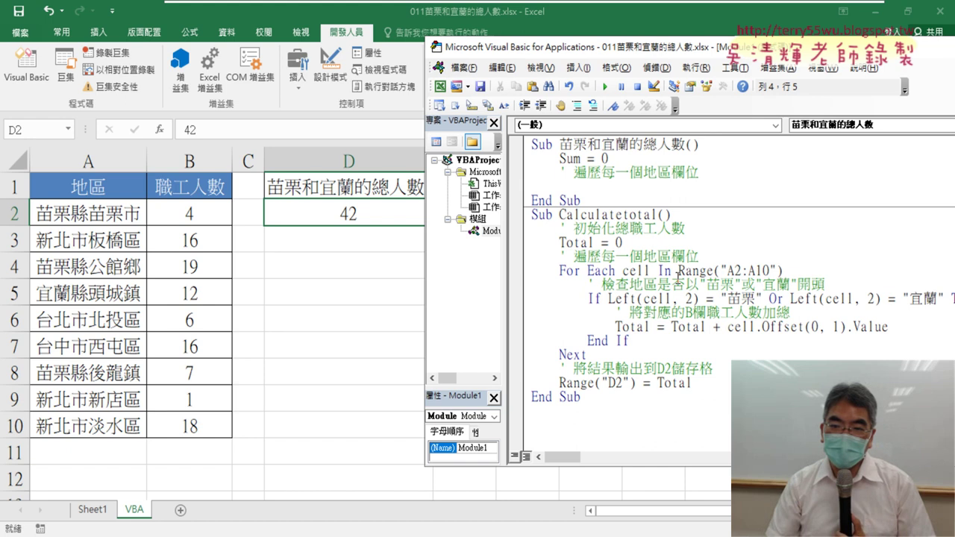
type("fo")
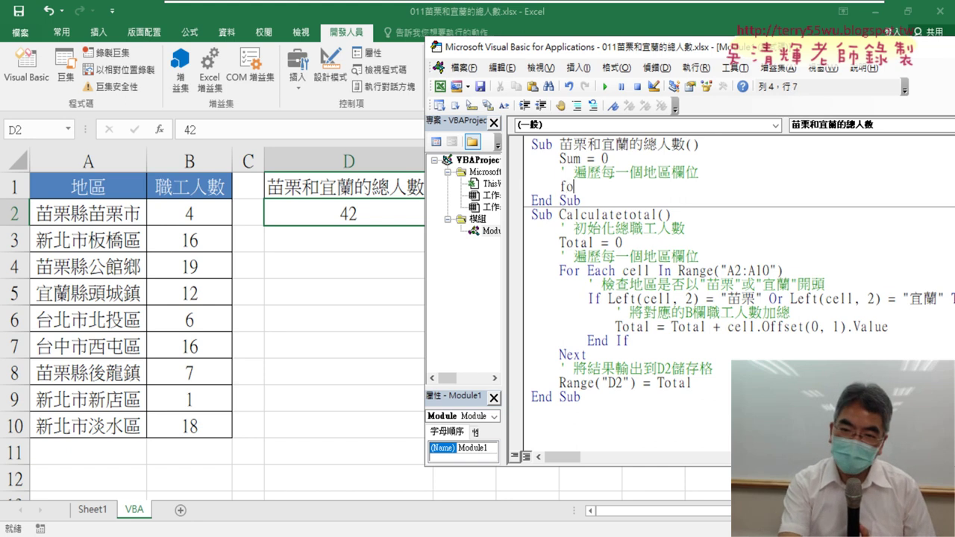
type("r i=")
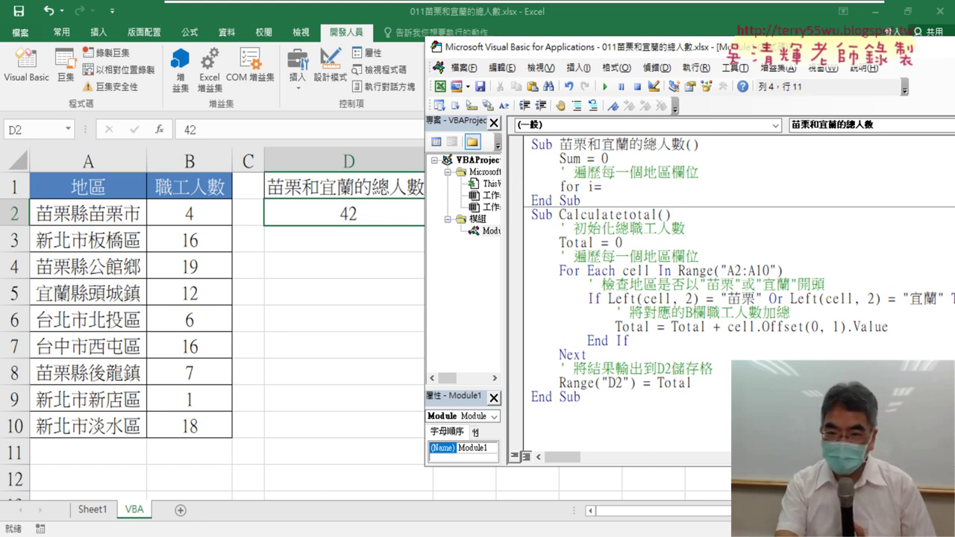
type("2 to 10")
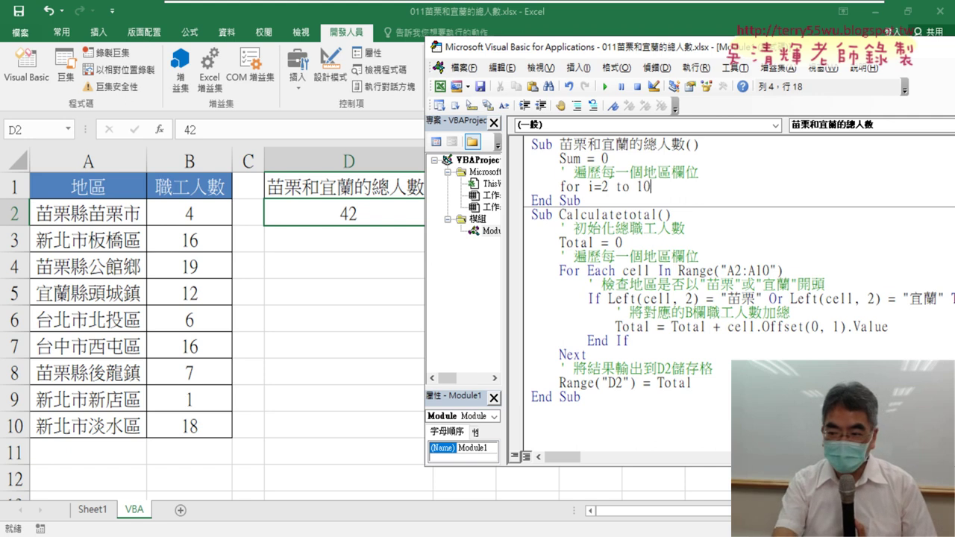
key("Return")
key("Return")
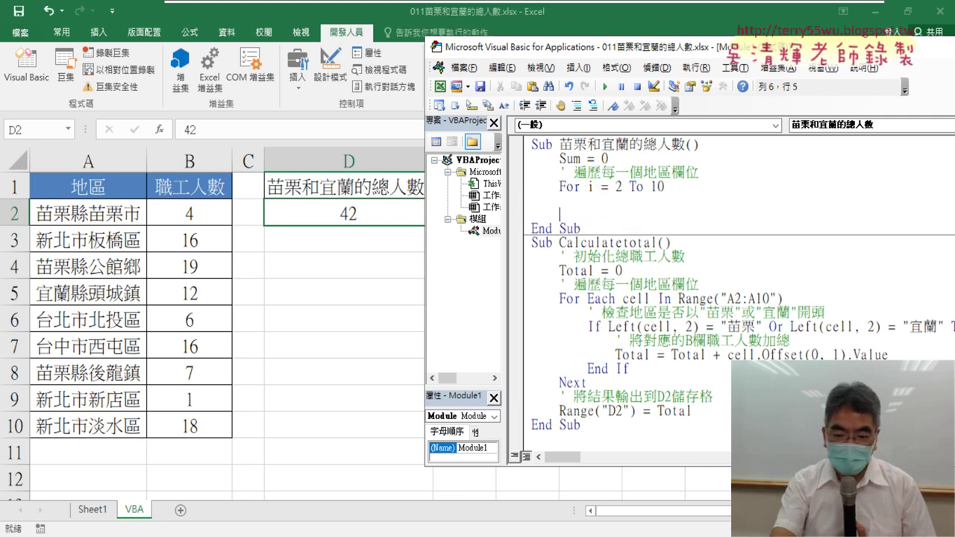
type("next")
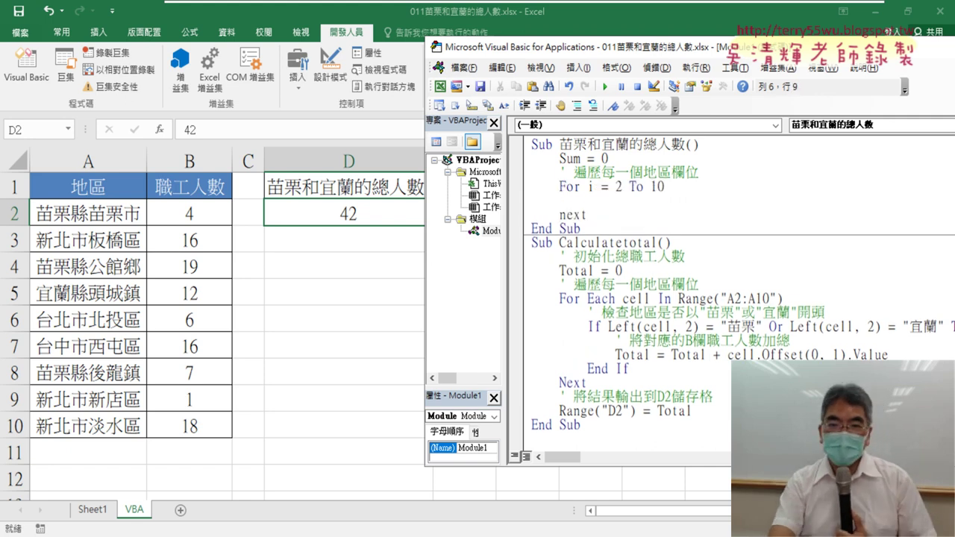
key("Up")
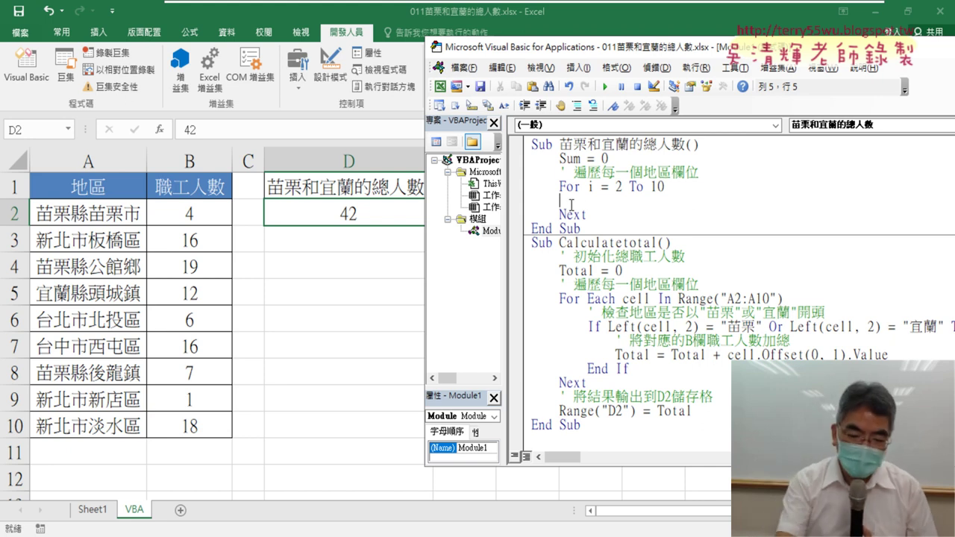
Inside the loop, write If Left(Cells(i,"A"),2)="苗栗", copying 苗栗 from the Calculatetotal condition
key("Tab")
type("if")
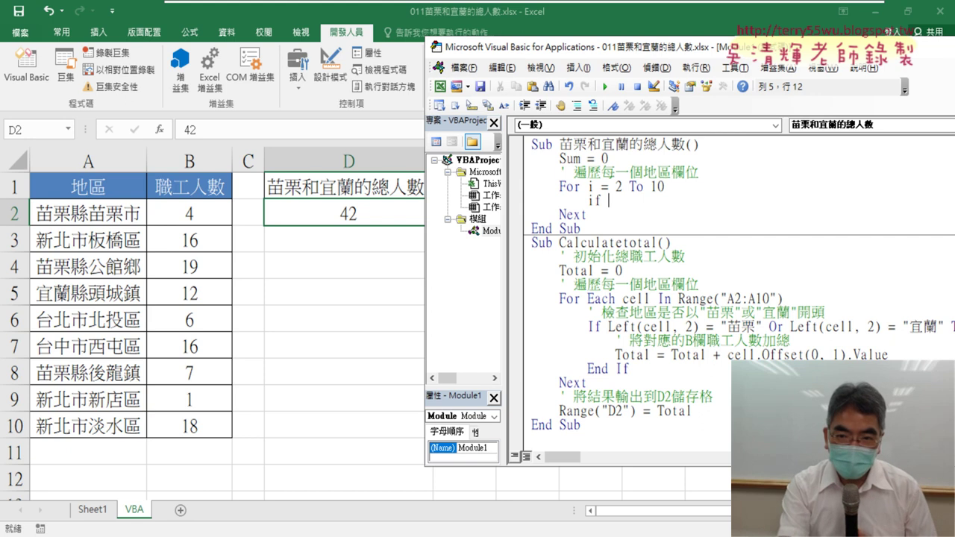
type(" l")
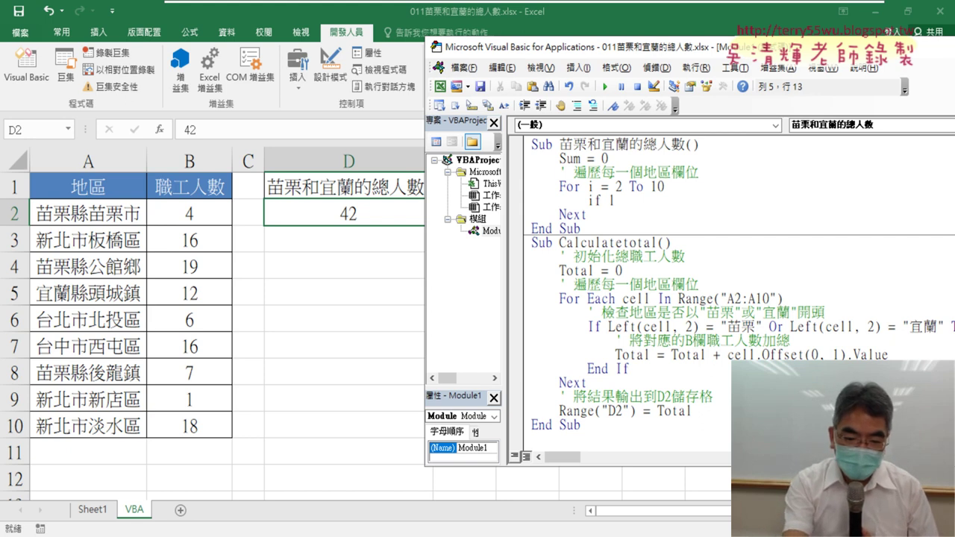
type("eft(")
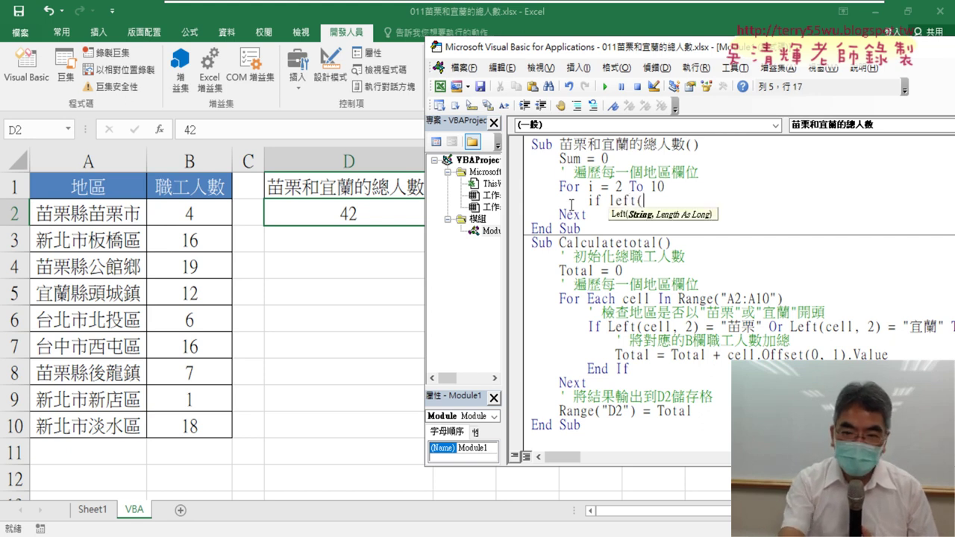
type("ce")
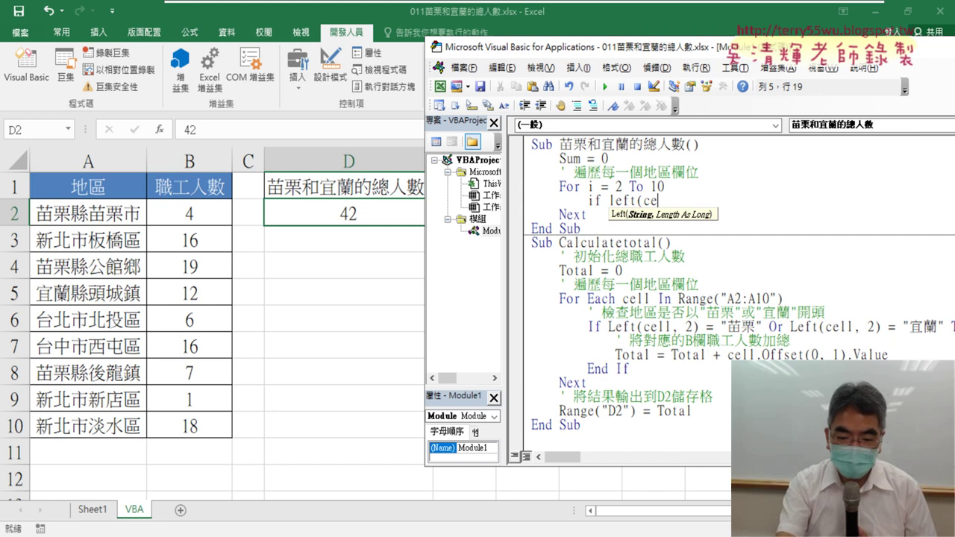
type("lls")
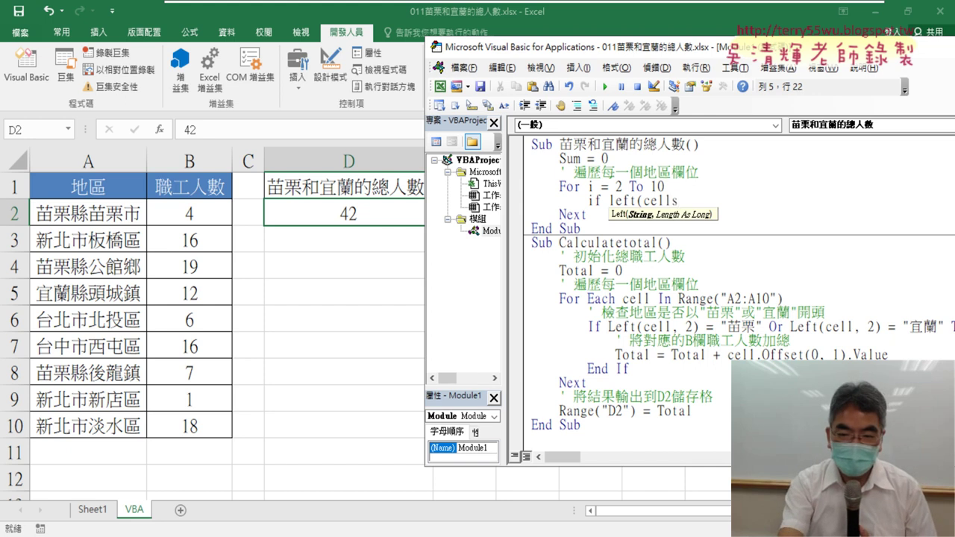
type("(i")
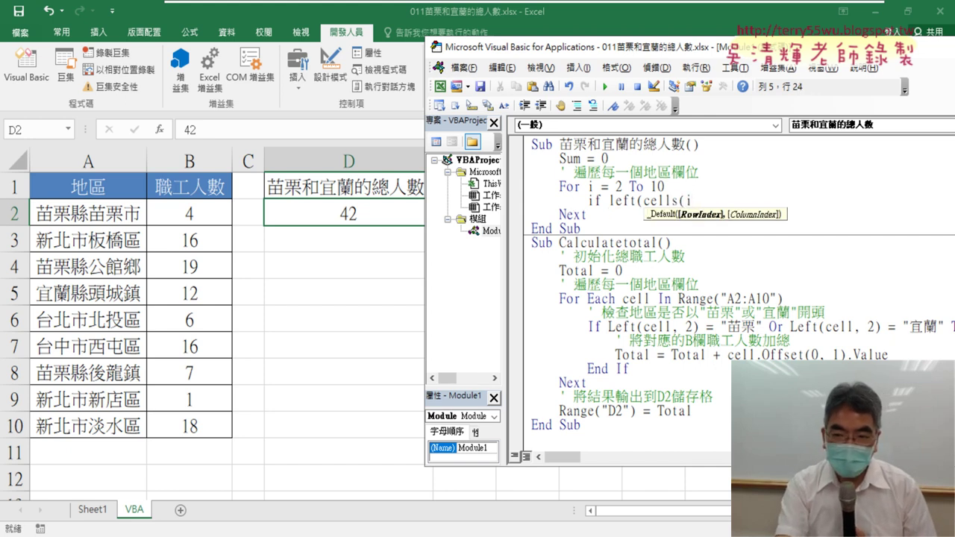
type(",")
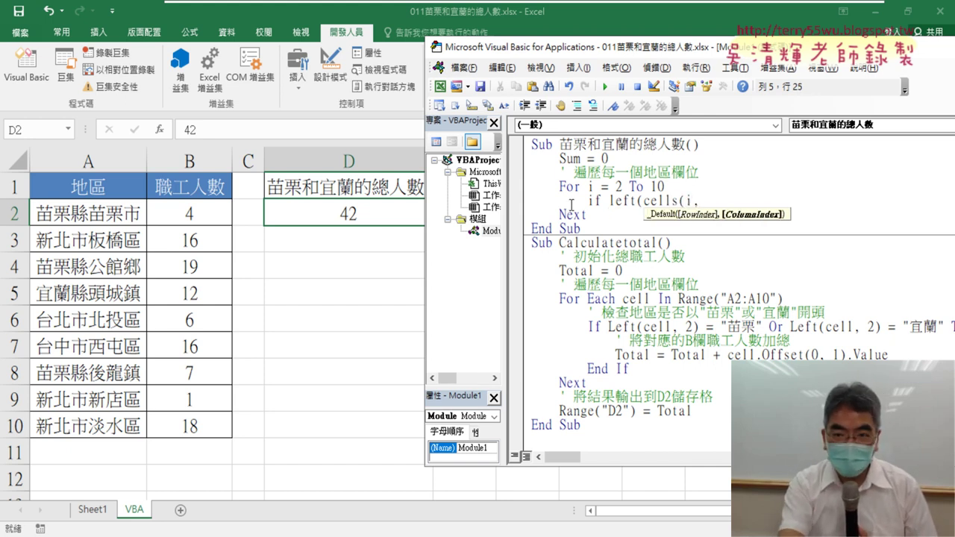
type("\"A")
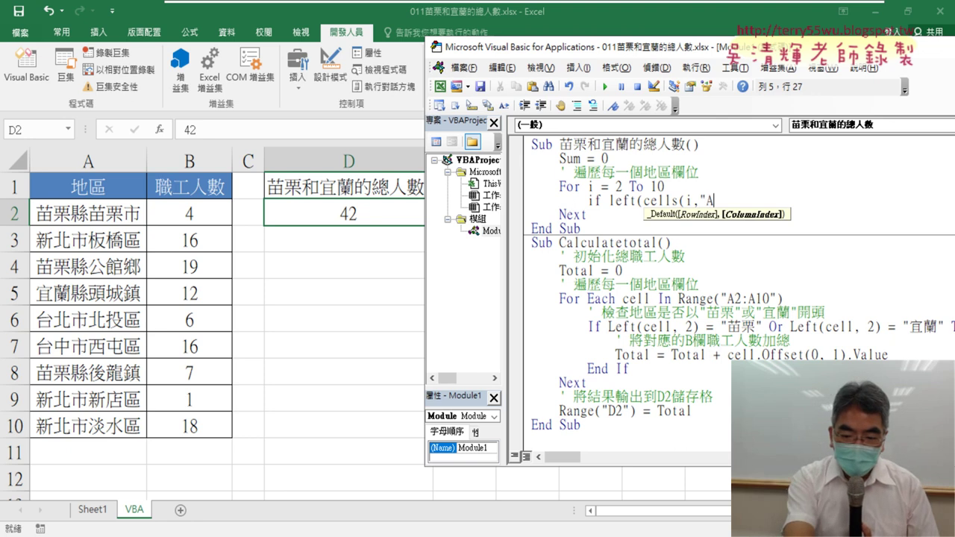
type("\")")
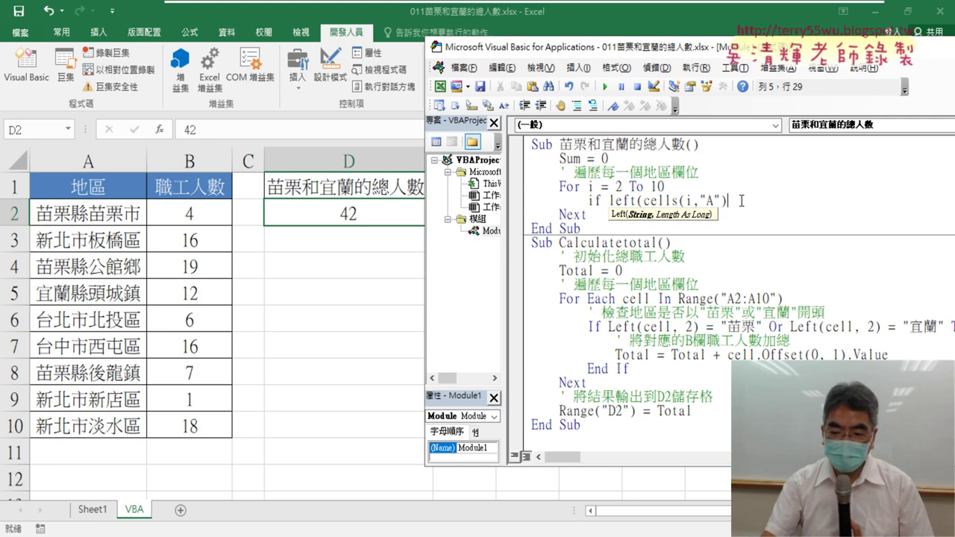
type(",2")
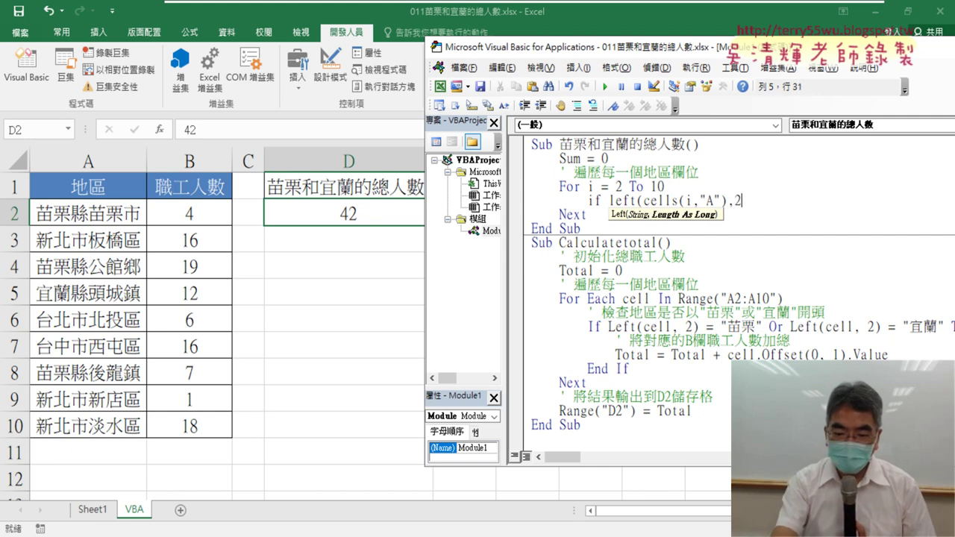
type(")=")
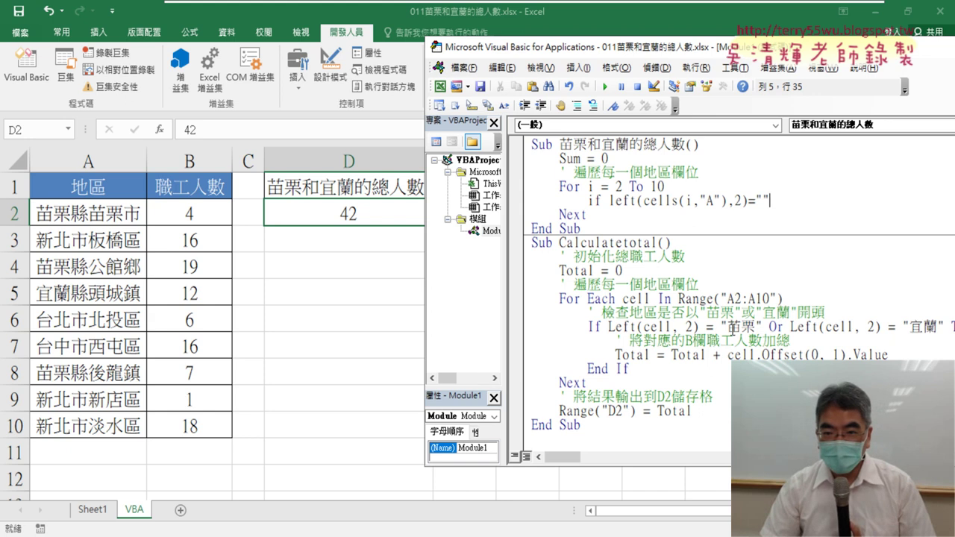
left_click(731, 328)
key("Return")
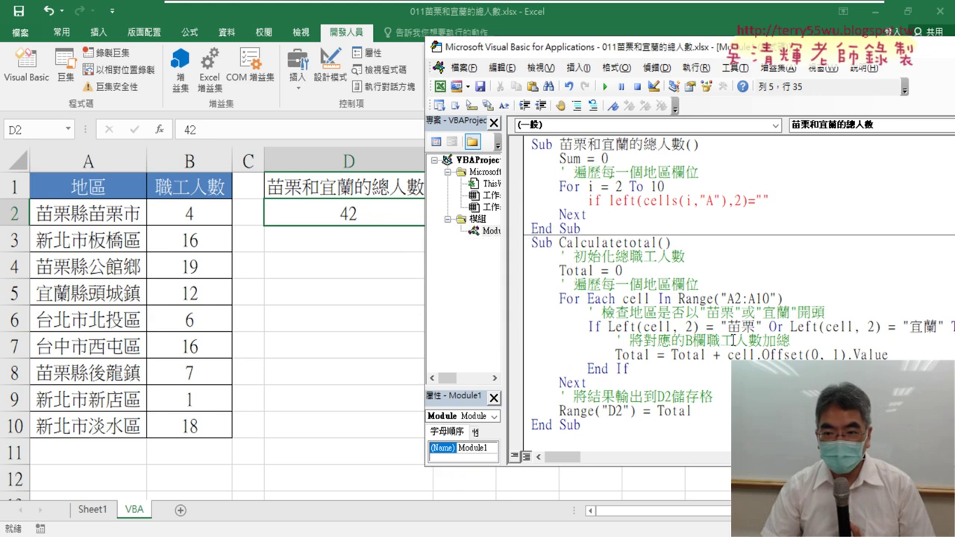
double_click(731, 327)
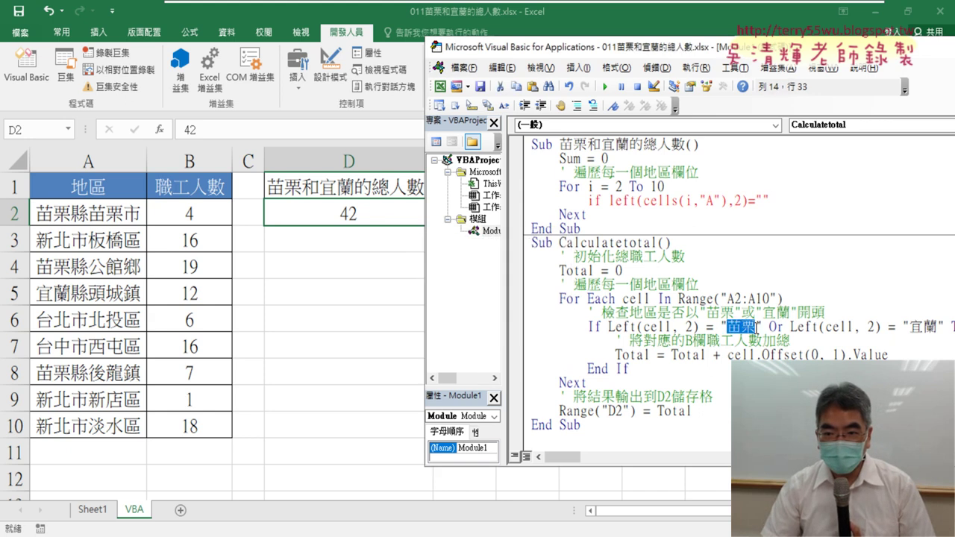
key("ctrl+c")
left_click(763, 201)
key("ctrl+v")
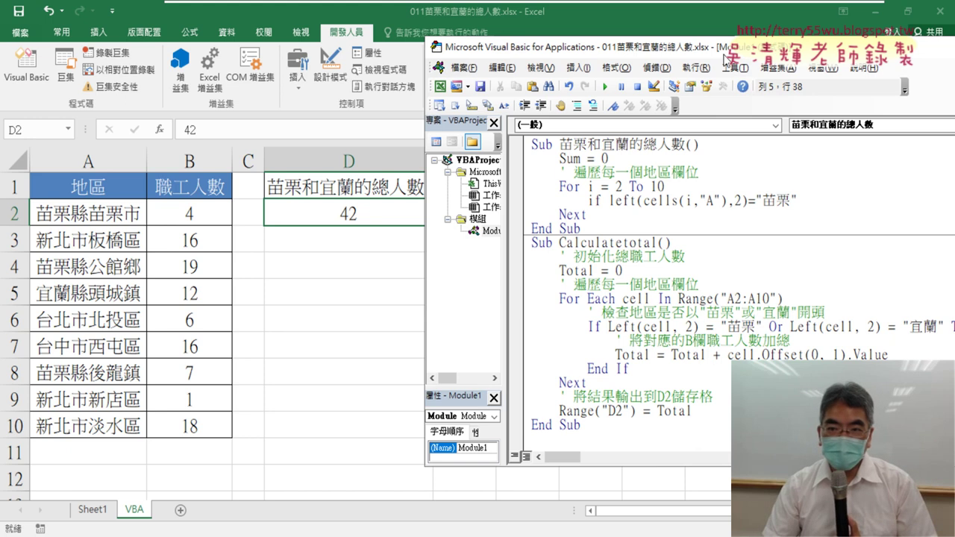
left_click_drag(729, 53, 571, 48)
Append Or Left(Cells(i,"A"), 2) = "宜蘭" Then to the condition, clearing the compile error
left_click(476, 336)
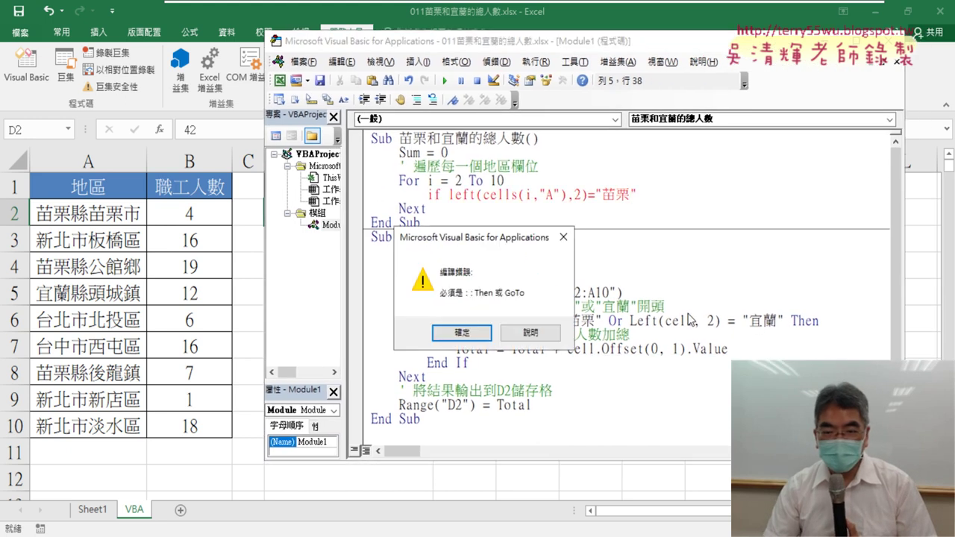
left_click(476, 335)
mouse_move(819, 321)
left_mouse_down()
mouse_move(601, 321)
mouse_move(663, 197)
left_mouse_up()
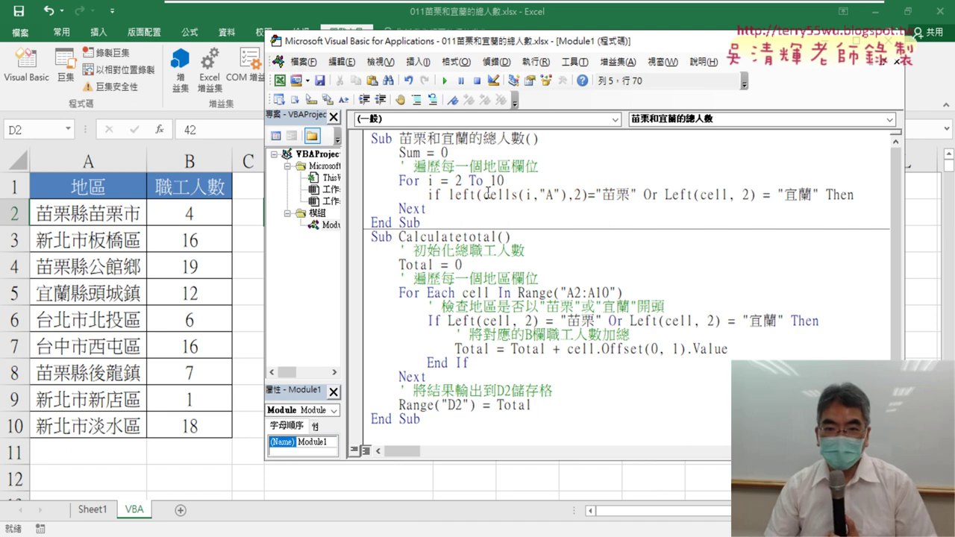
left_click_drag(485, 195, 569, 198)
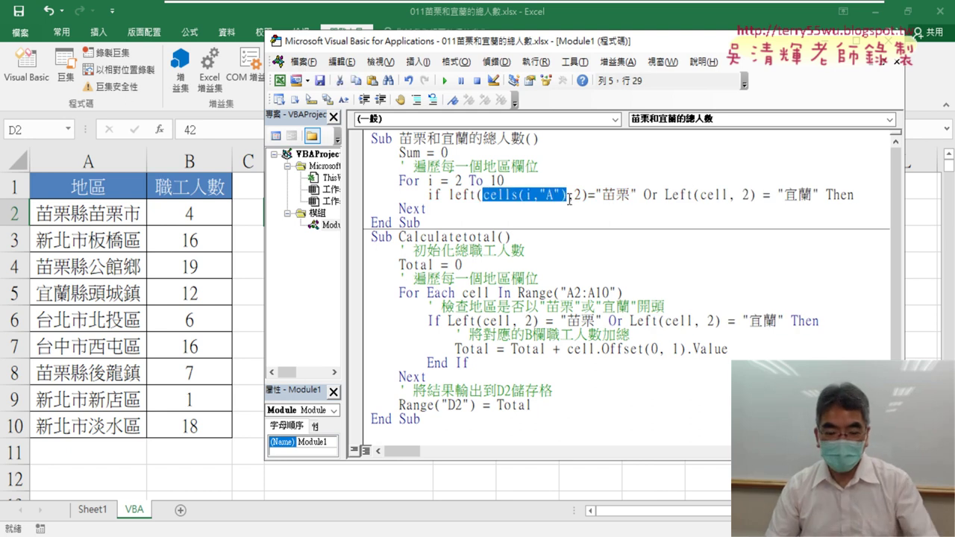
double_click(715, 195)
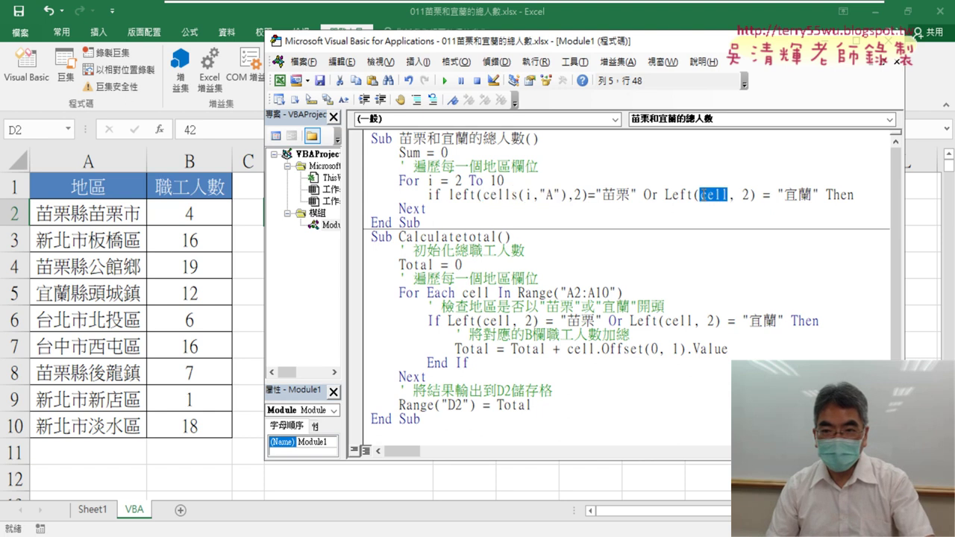
key("ctrl+v")
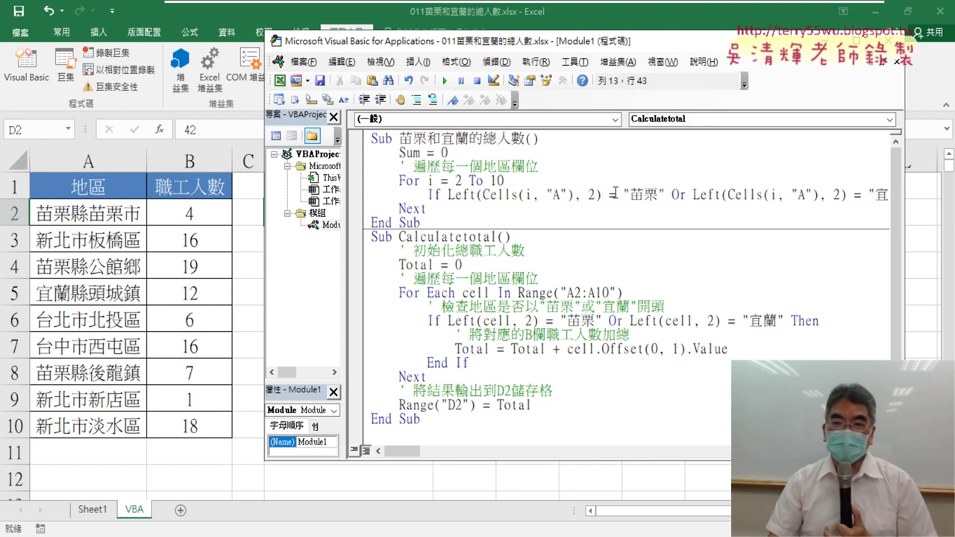
left_click(614, 194)
Close the If block with End If, leaving a blank line inside it
key("End")
key("Return")
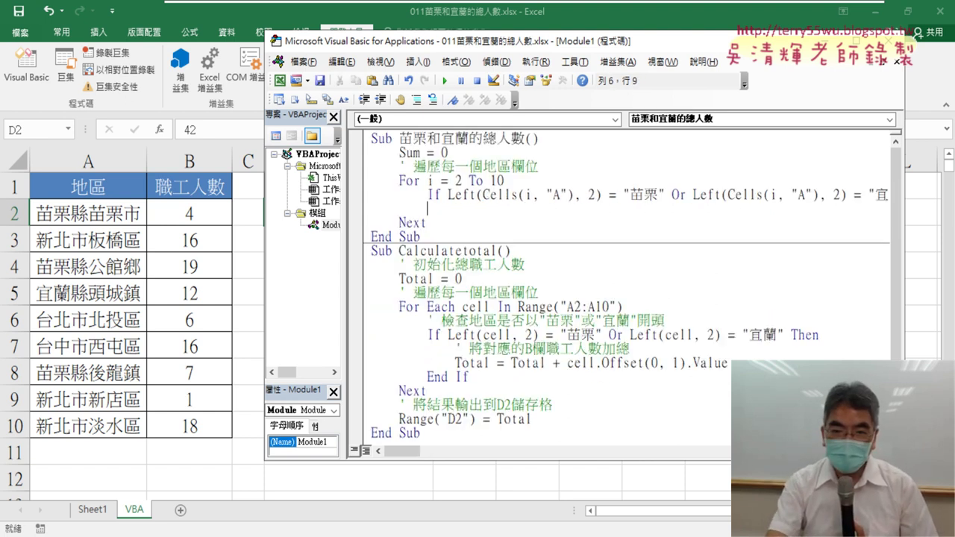
key("Return")
type("e")
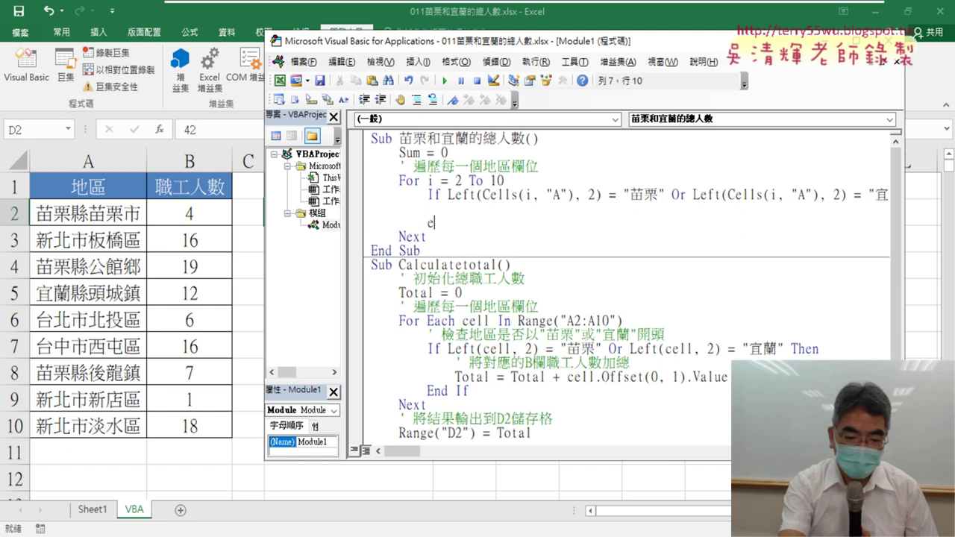
type("nd if")
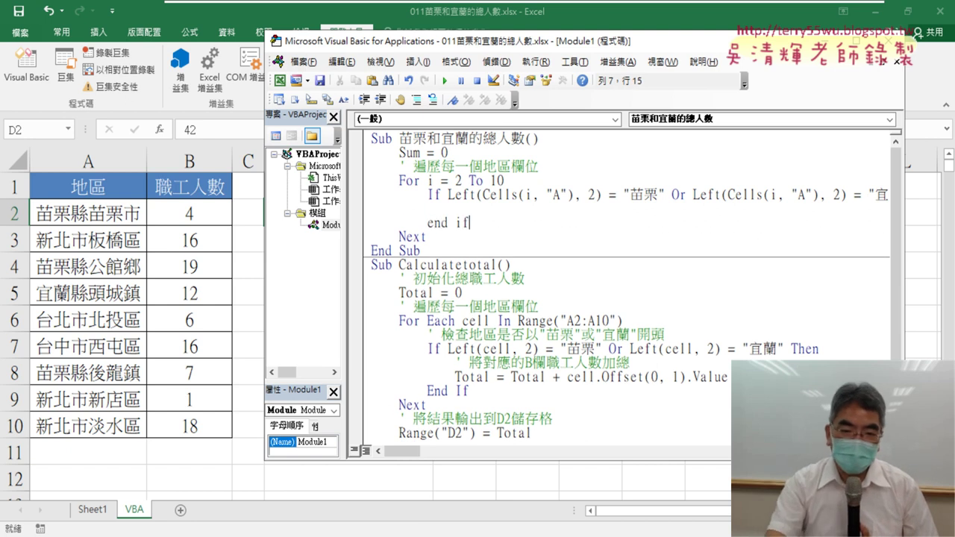
key("Up")
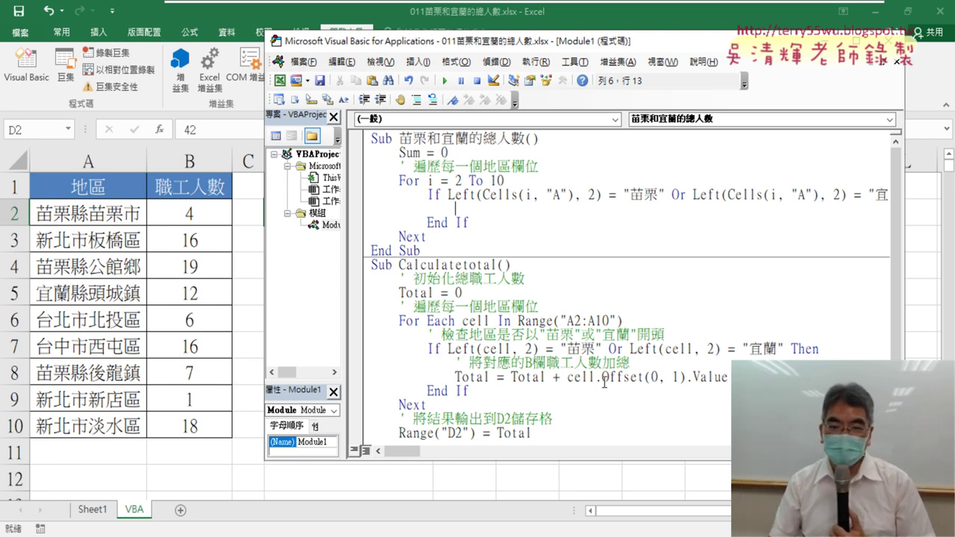
Start the accumulation line inside the If block with sum=sum+, modelled on the Total line
left_click_drag(457, 377, 560, 381)
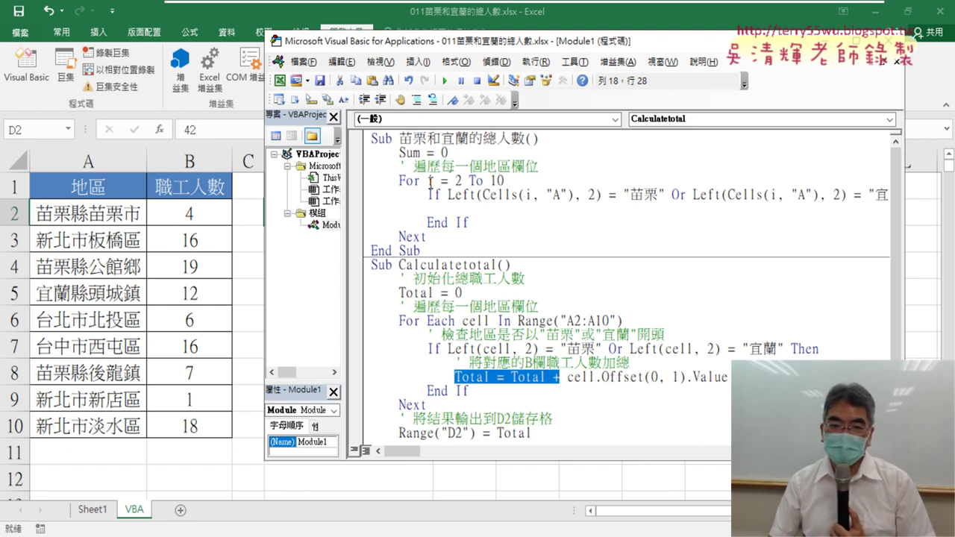
left_click(502, 220)
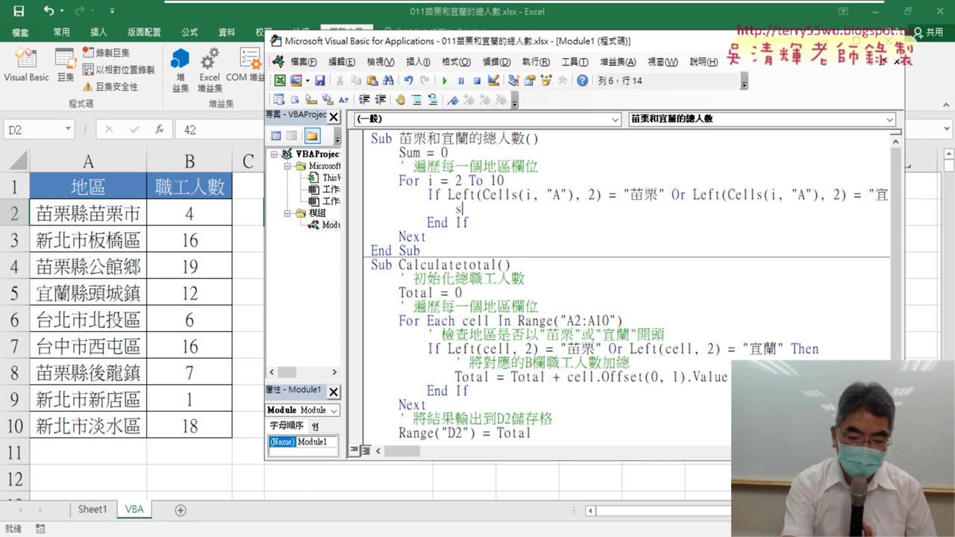
type("sum=su")
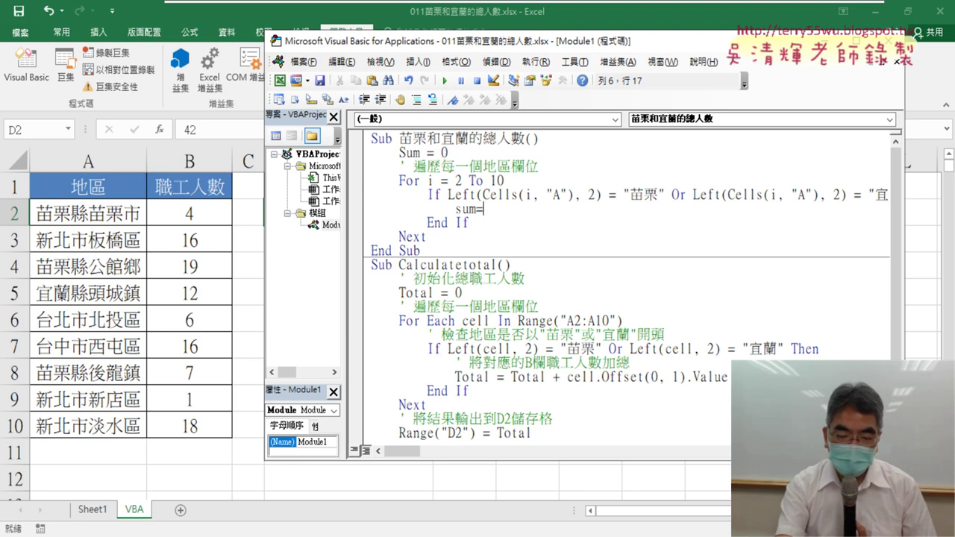
type("m")
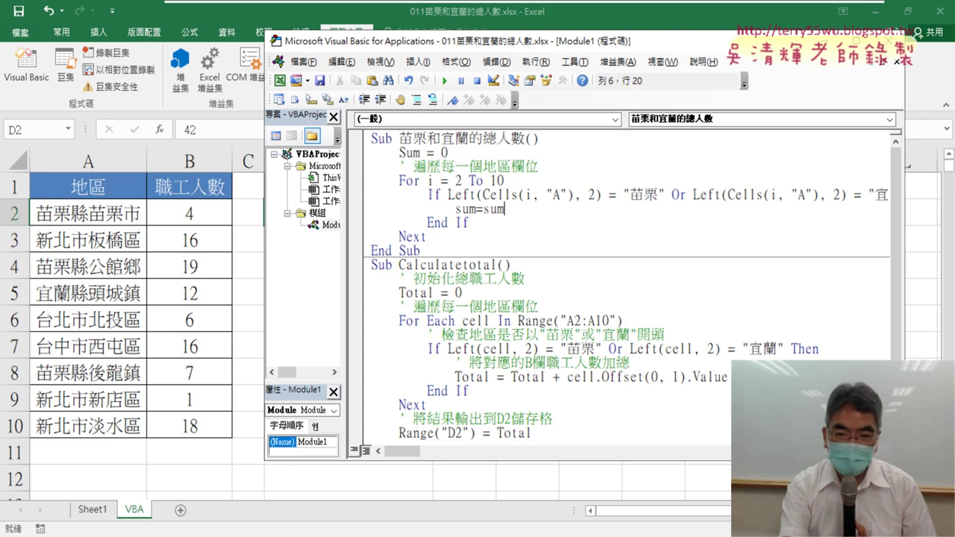
type("+")
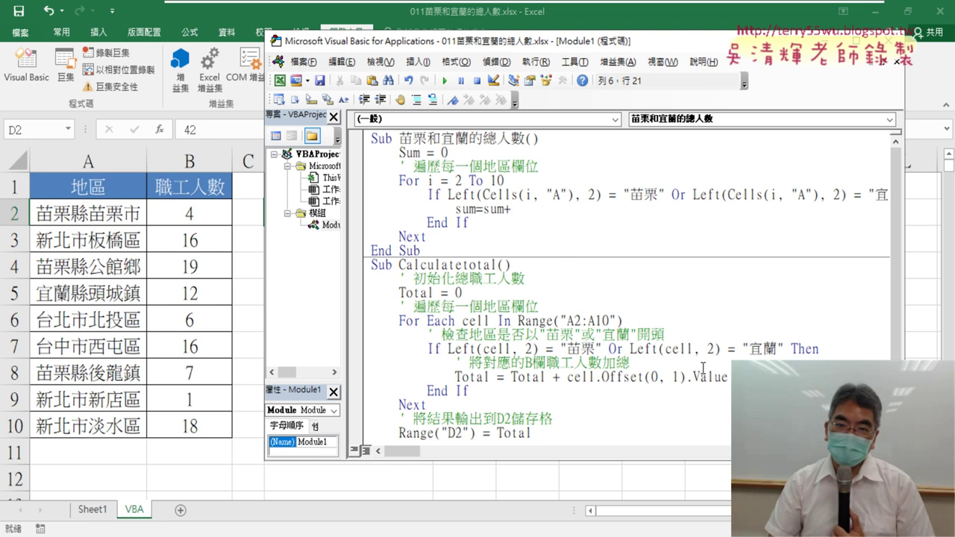
left_click(487, 194)
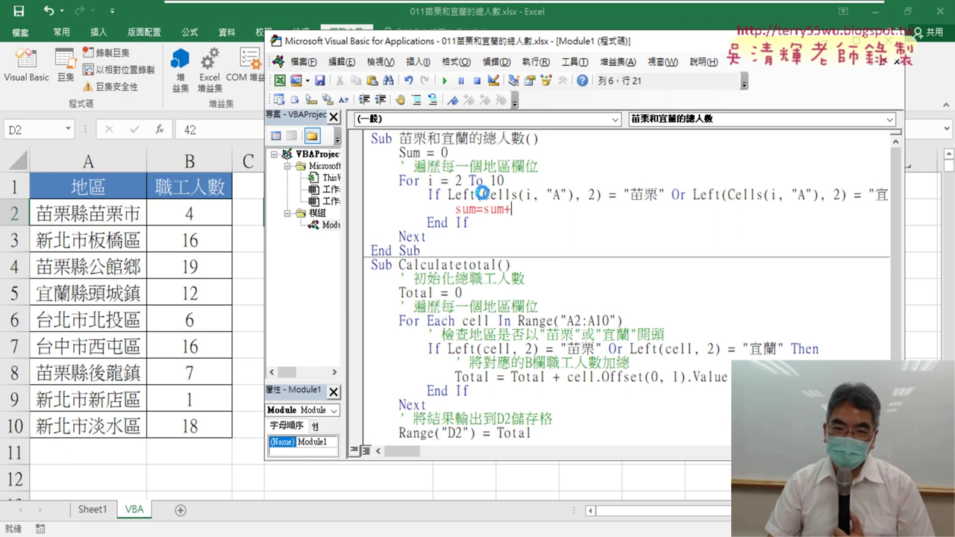
key("Return")
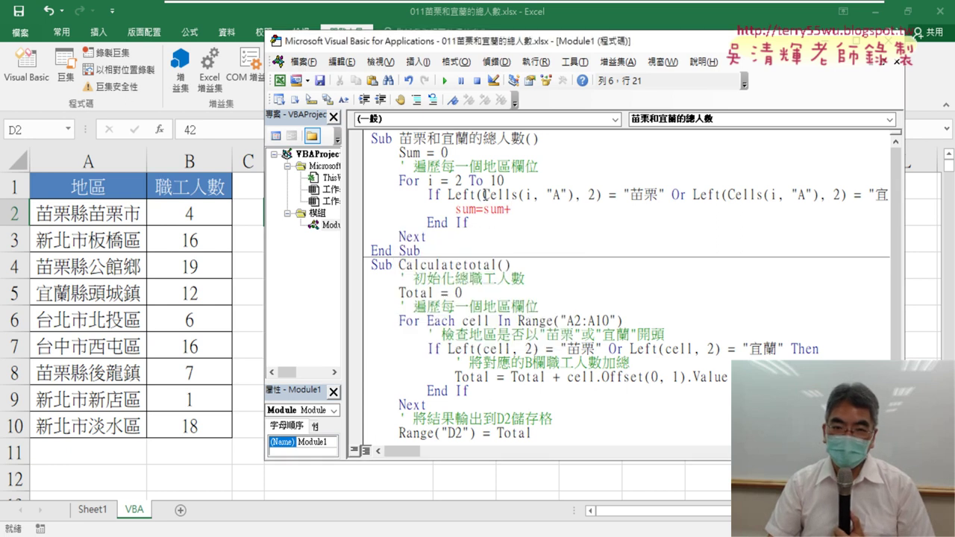
Complete the line as Sum = Sum + Cells(i, "A") using the If condition's cell expression
left_click_drag(483, 194, 571, 196)
key("ctrl+c")
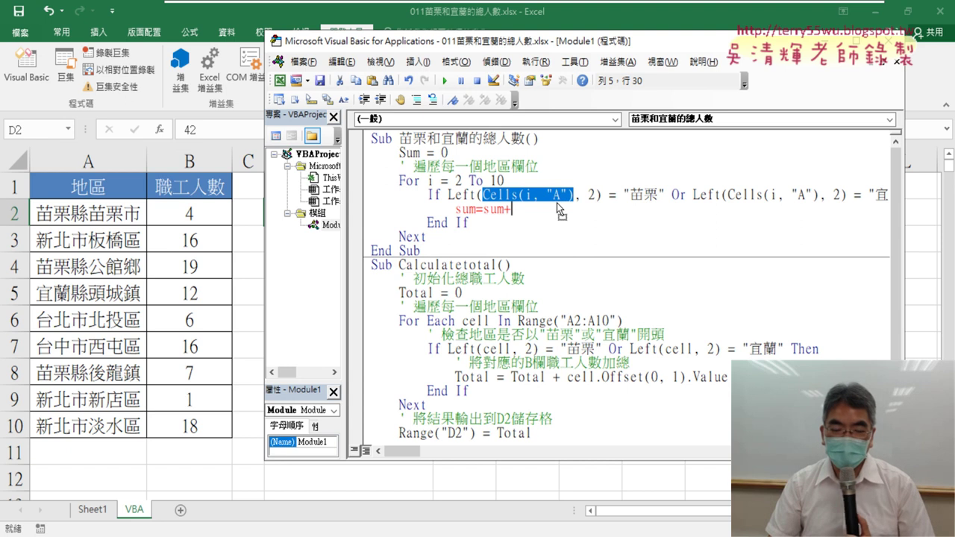
left_click(561, 209)
key("ctrl+v")
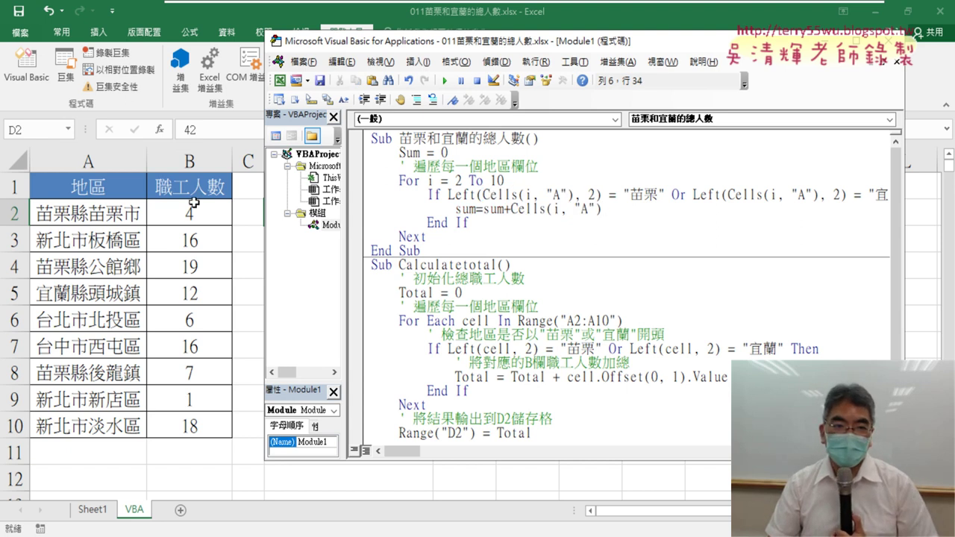
double_click(587, 210)
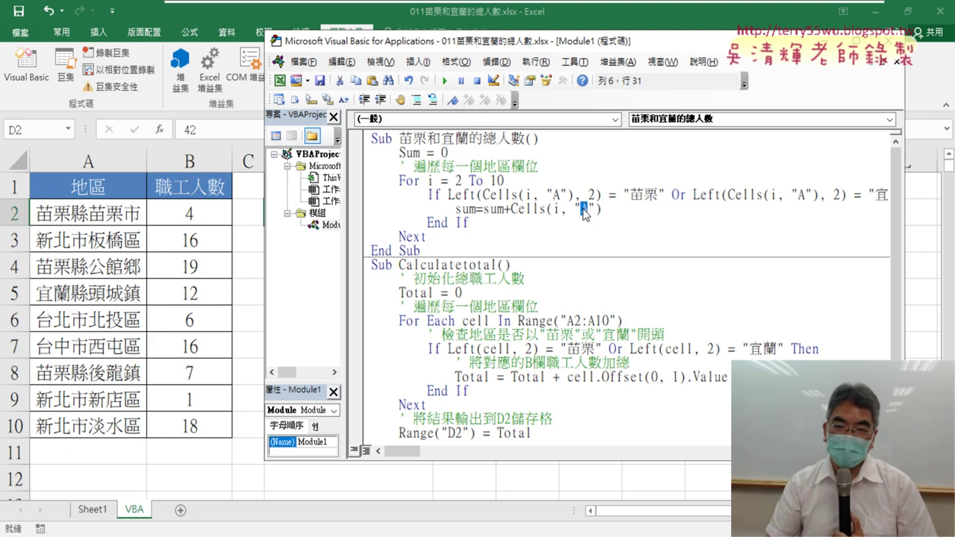
type("B")
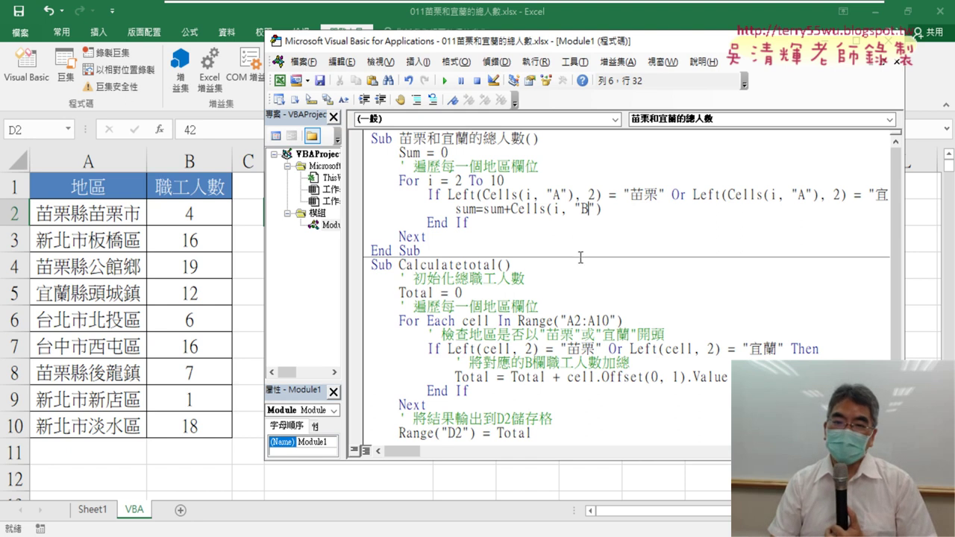
key("BackSpace")
type("A")
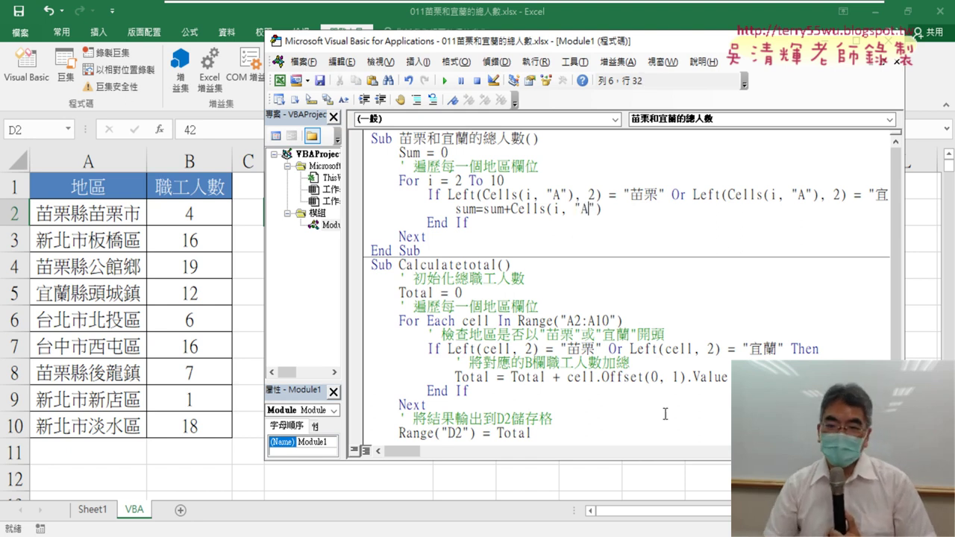
left_click(700, 390)
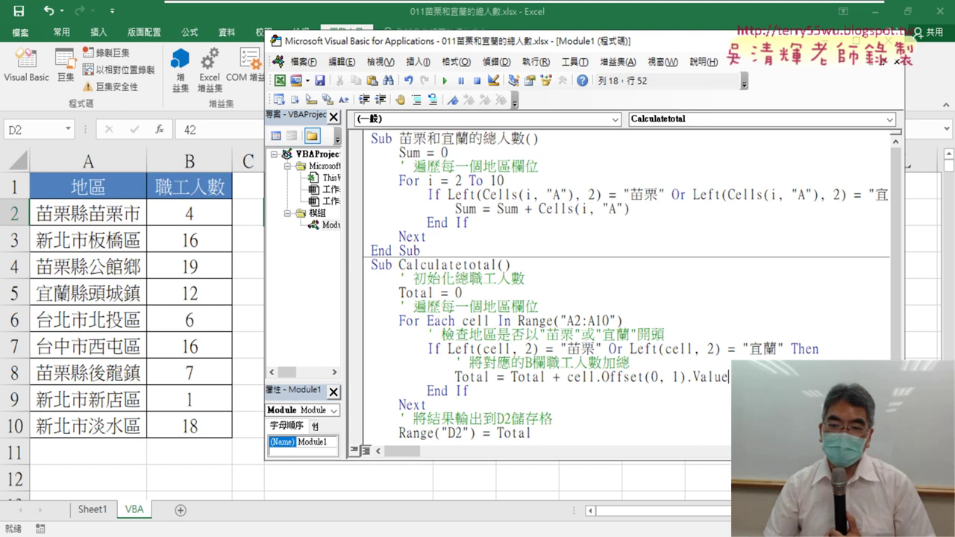
Change the summing line to Sum = Sum + Cells(i, "B"), dropping the Offset(0, 1).Value part
left_click_drag(728, 377, 600, 379)
key("ctrl+c")
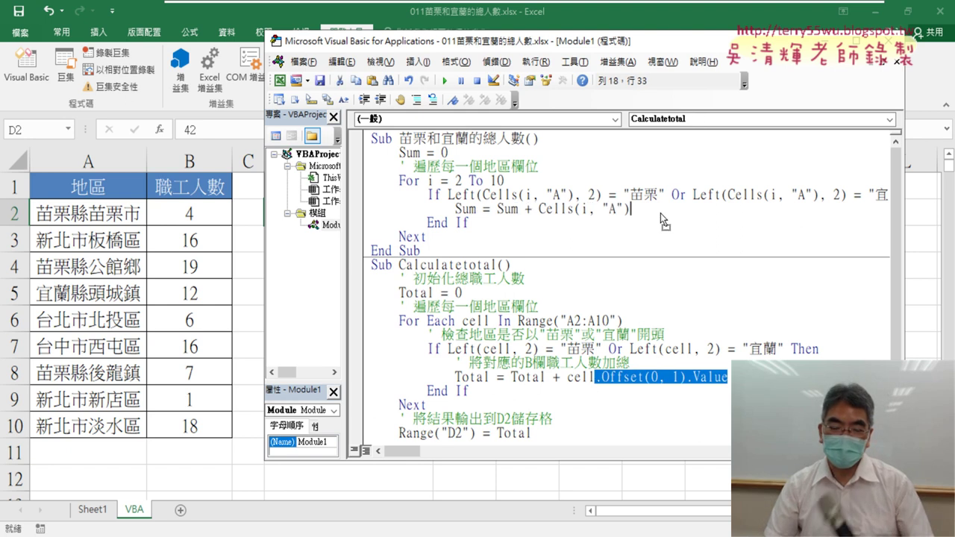
left_click(660, 212)
key("ctrl+v")
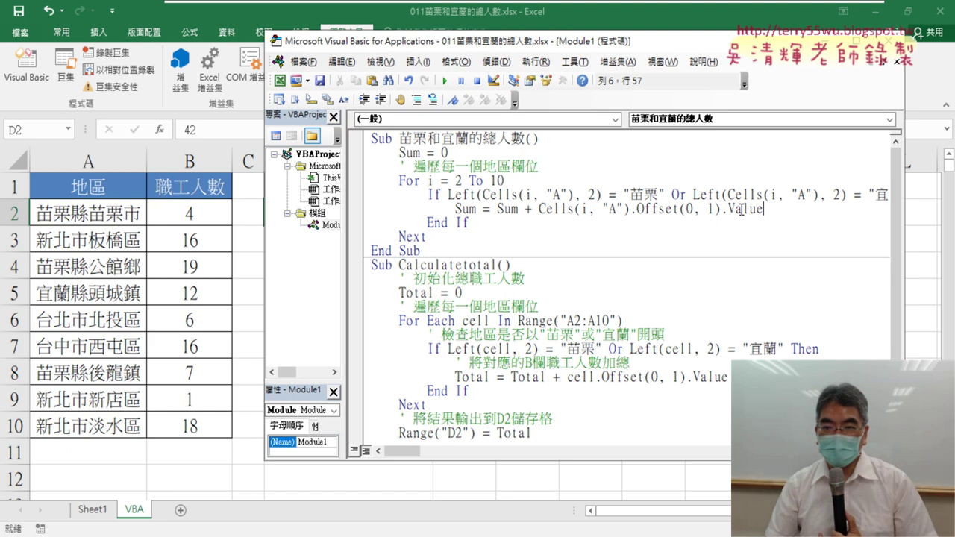
left_click_drag(764, 209, 536, 210)
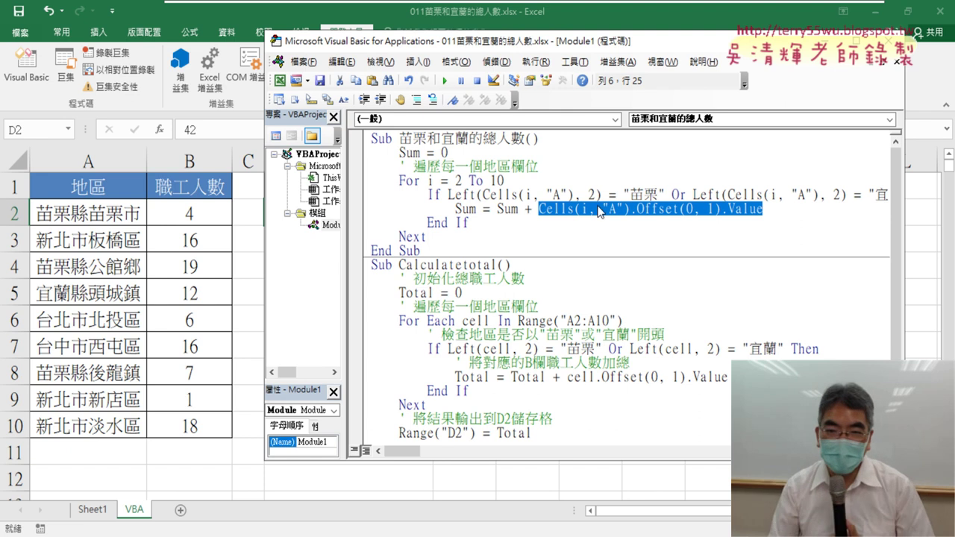
left_click_drag(618, 210, 609, 209)
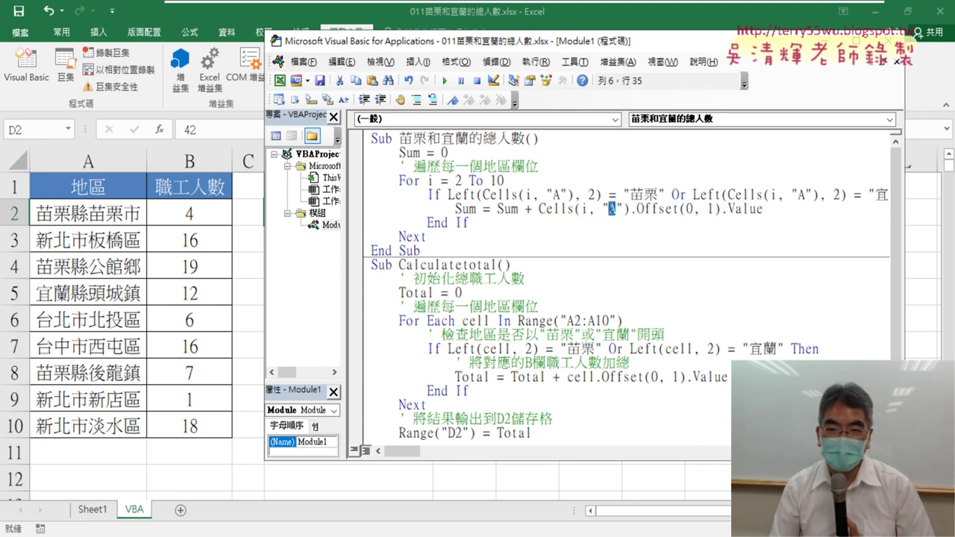
type("B")
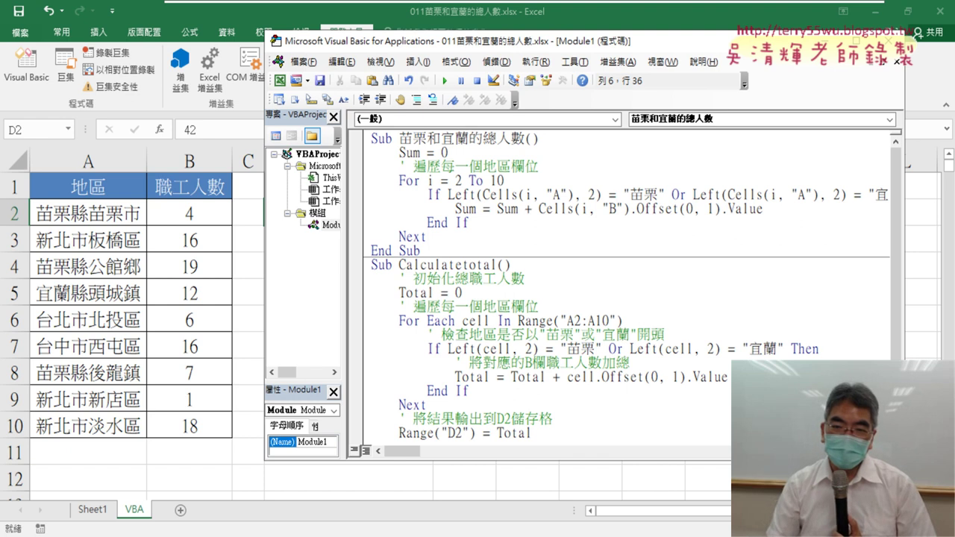
left_click_drag(764, 210, 631, 211)
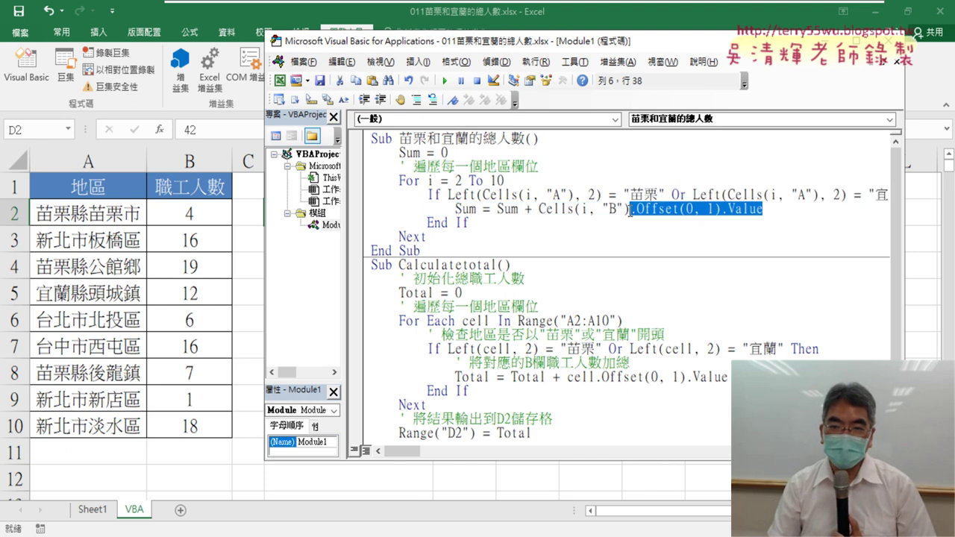
key("Delete")
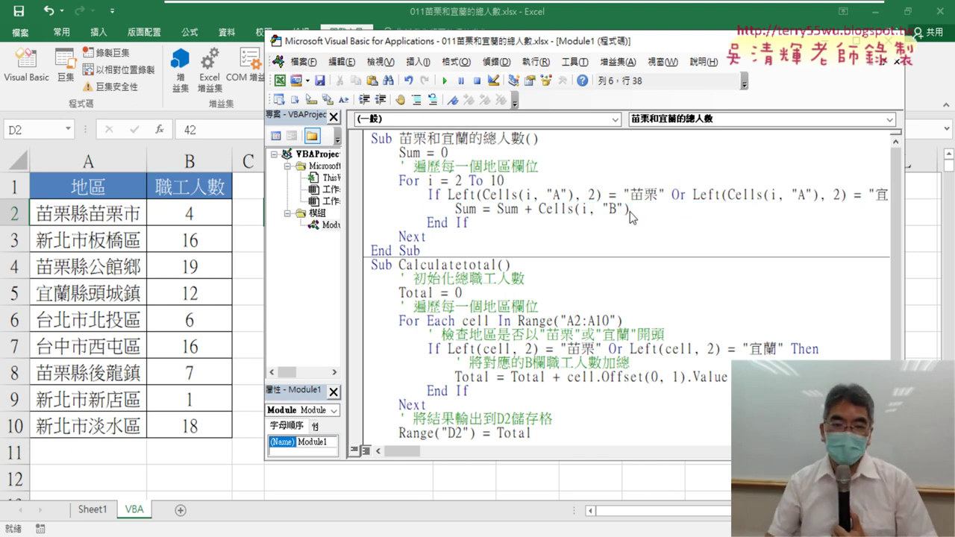
left_click(451, 238)
Add Range("D2") = Sum below Next, copied from the Total macro's output line
key("Return")
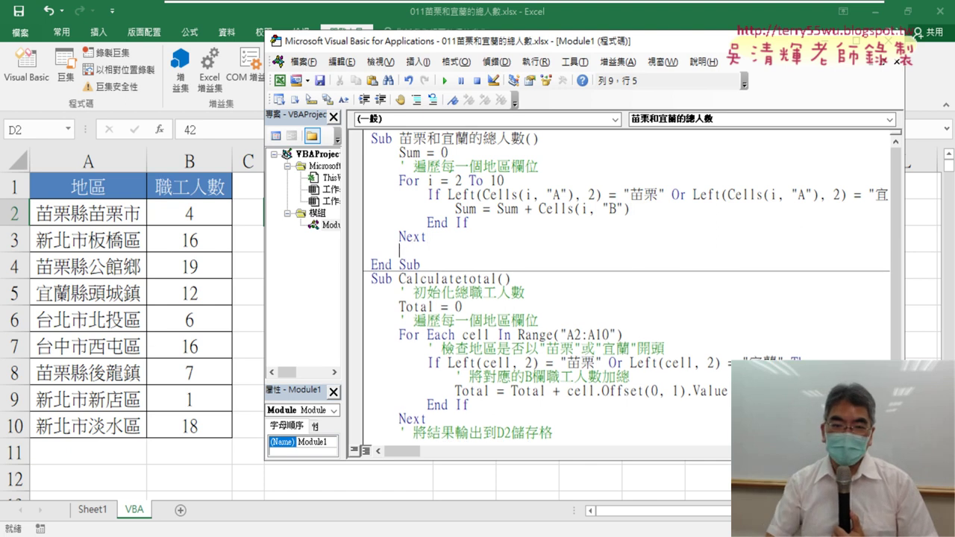
left_click_drag(434, 41, 582, 43)
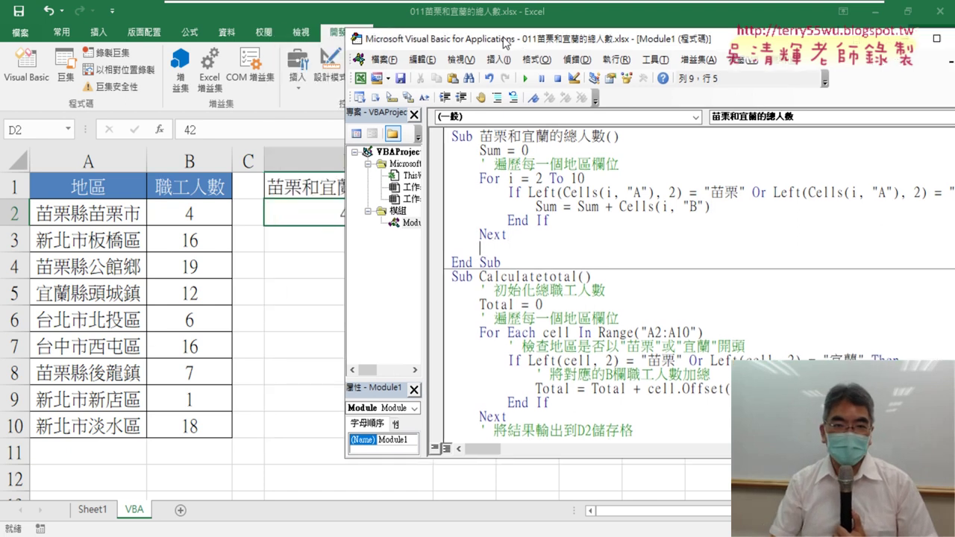
scroll(663, 329, "down", 1)
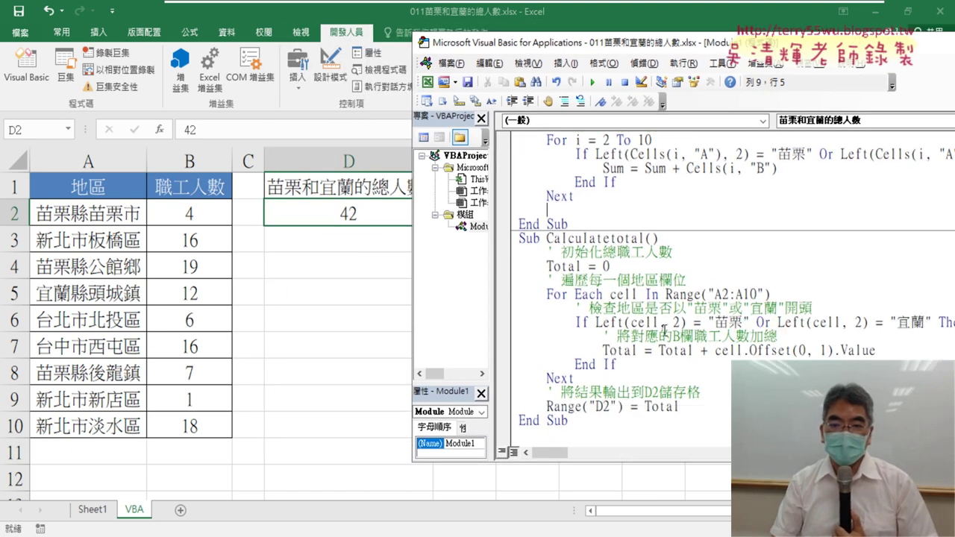
mouse_move(689, 412)
left_mouse_down()
mouse_move(547, 407)
mouse_move(561, 211)
left_mouse_up()
left_click_drag(680, 211, 646, 213)
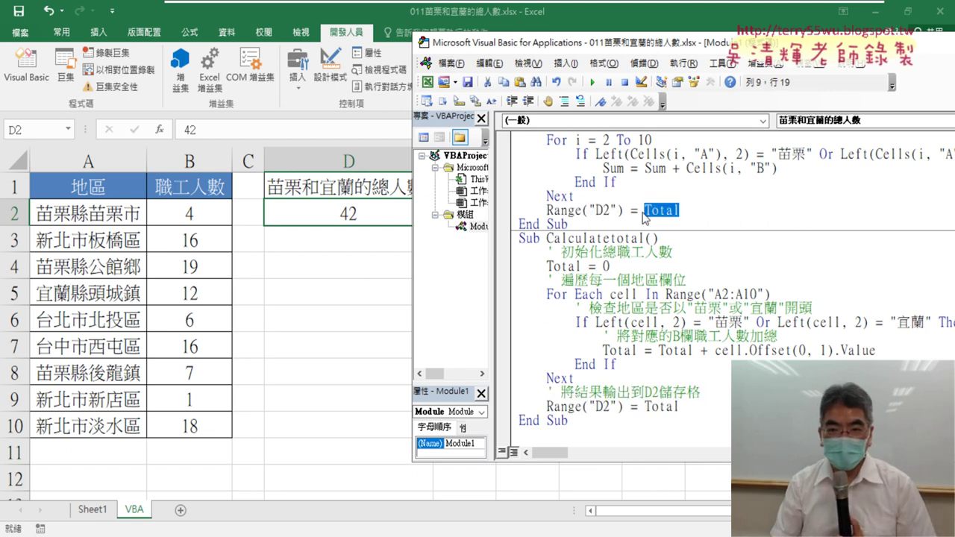
type("su")
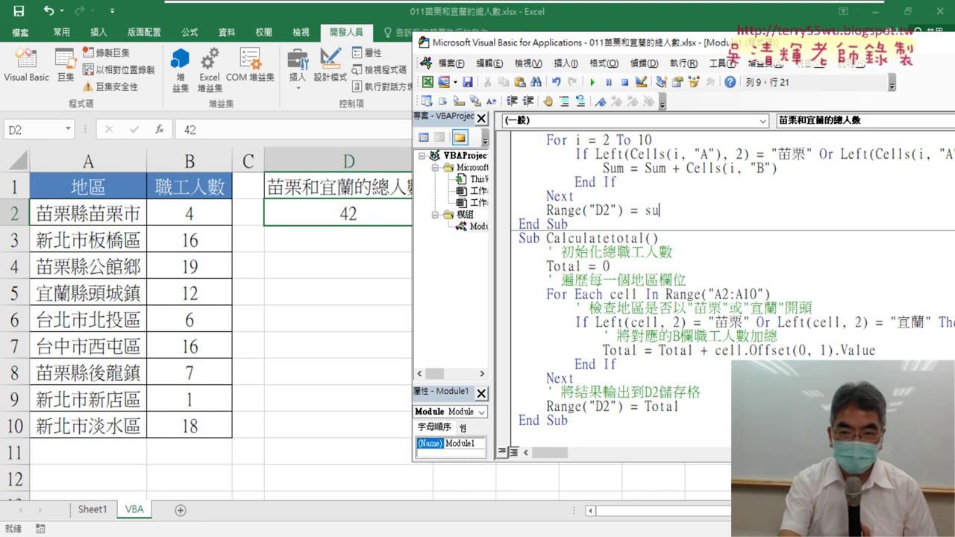
type("m")
left_click(750, 348)
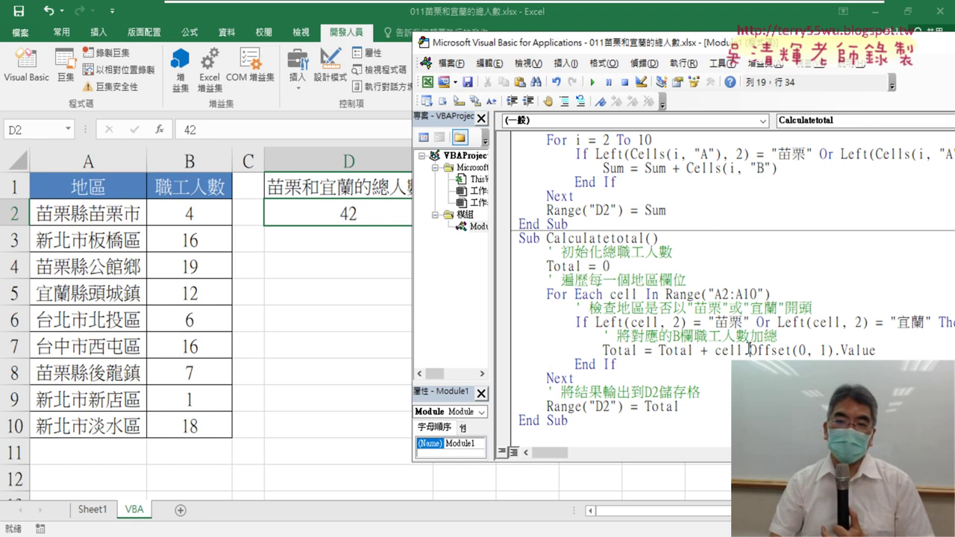
scroll(749, 348, "up", 1)
left_click(610, 210)
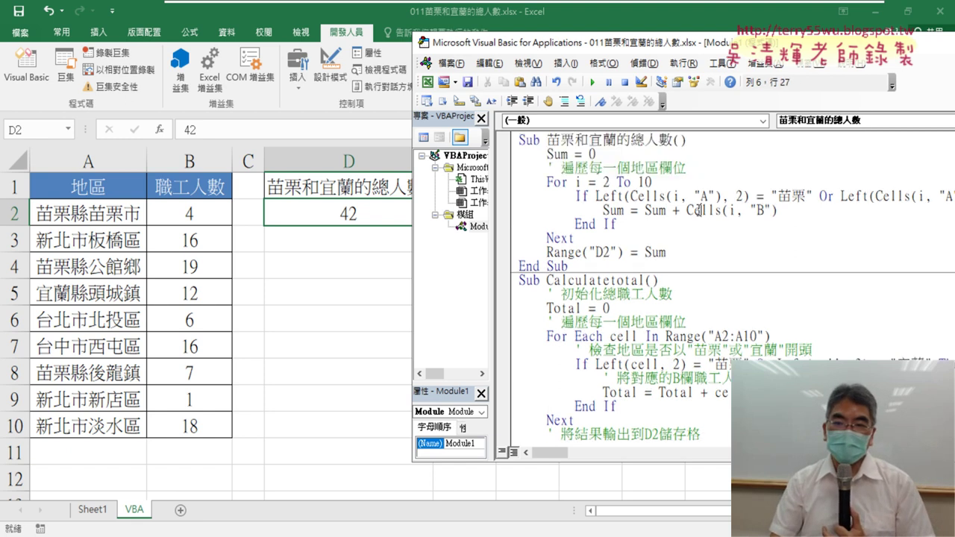
Run the macro, confirm D2 shows 42, and underline Range("A2:A10") in the reference code
left_click(348, 213)
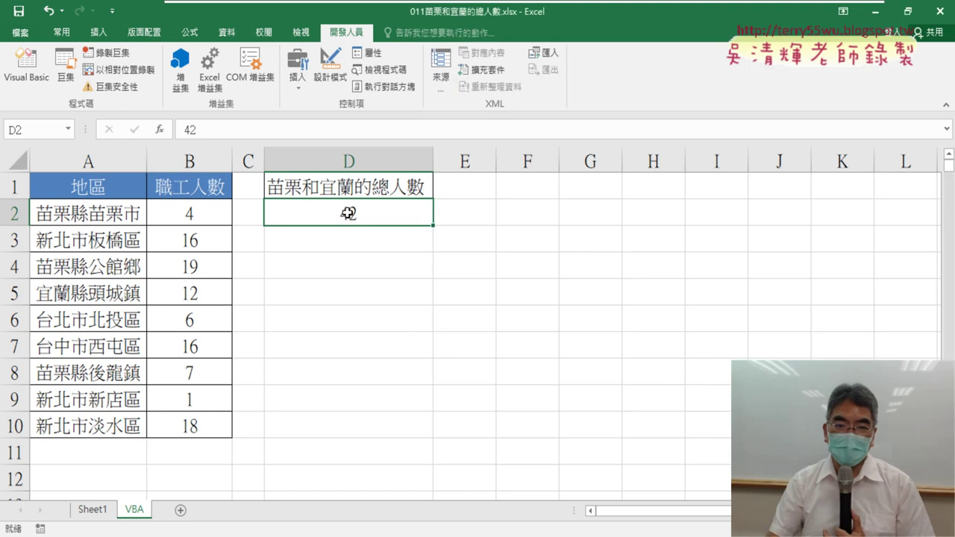
left_click(36, 82)
left_click(633, 195)
left_click(593, 82)
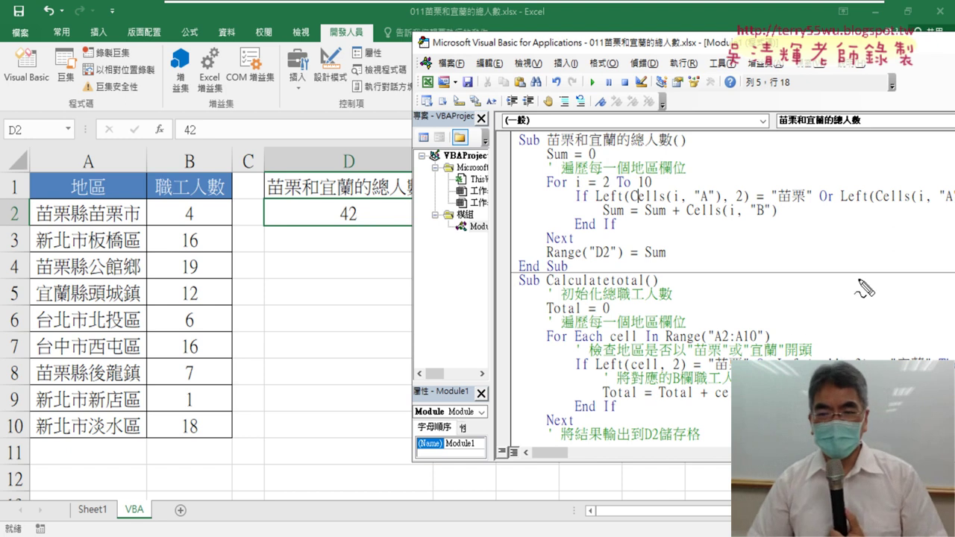
left_click_drag(672, 345, 762, 345)
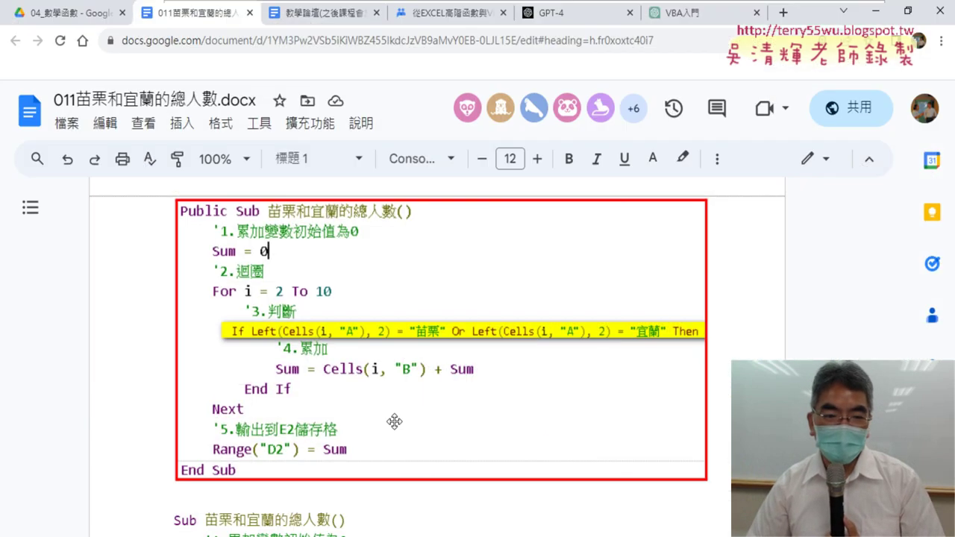
Scroll to the commented macro listing and highlight its heading and the For i = 2 To 10 line
scroll(398, 381, "down", 1)
scroll(401, 382, "down", 2)
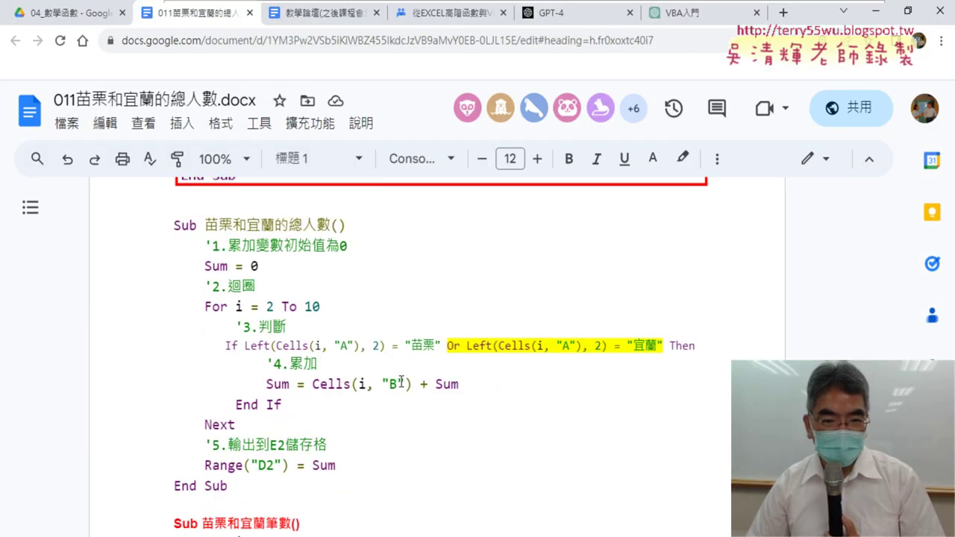
left_click_drag(174, 225, 303, 224)
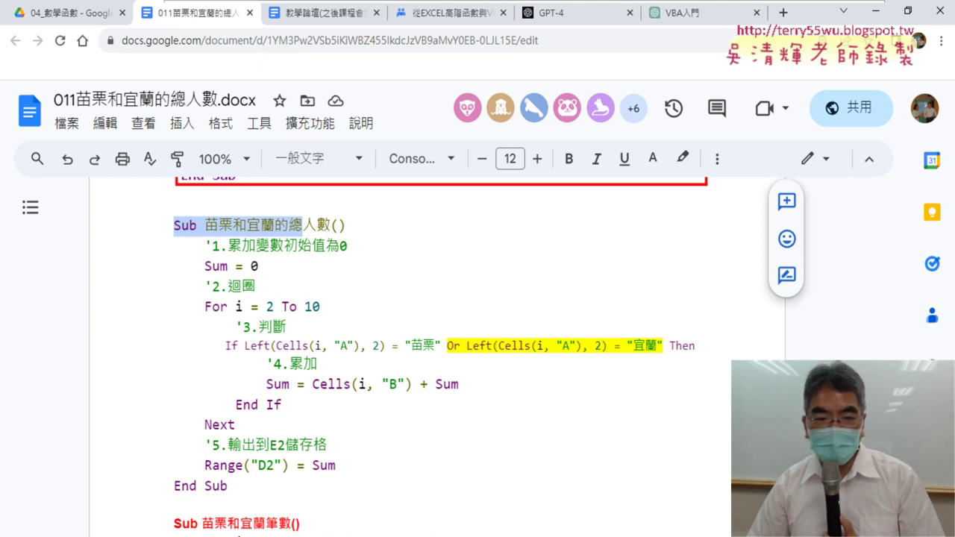
left_click(295, 286)
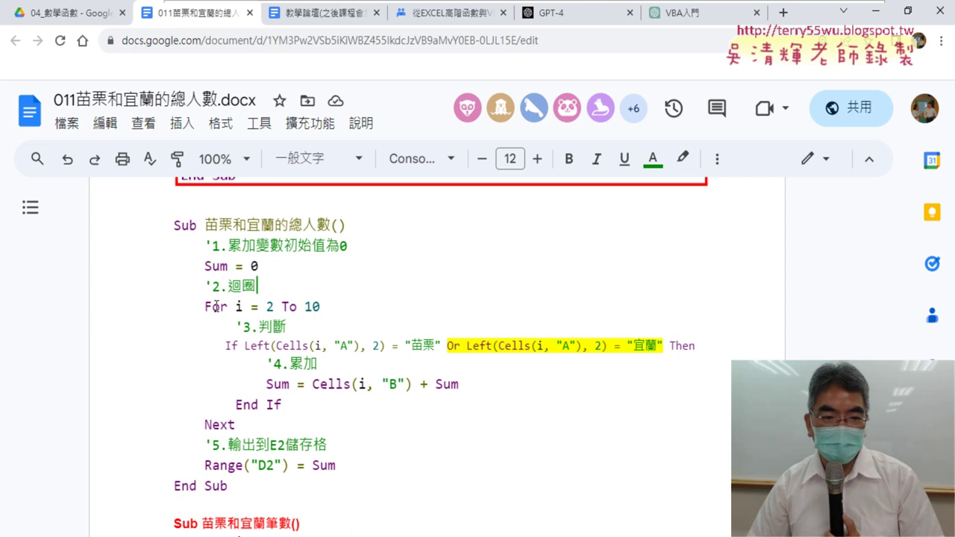
left_click_drag(205, 307, 327, 308)
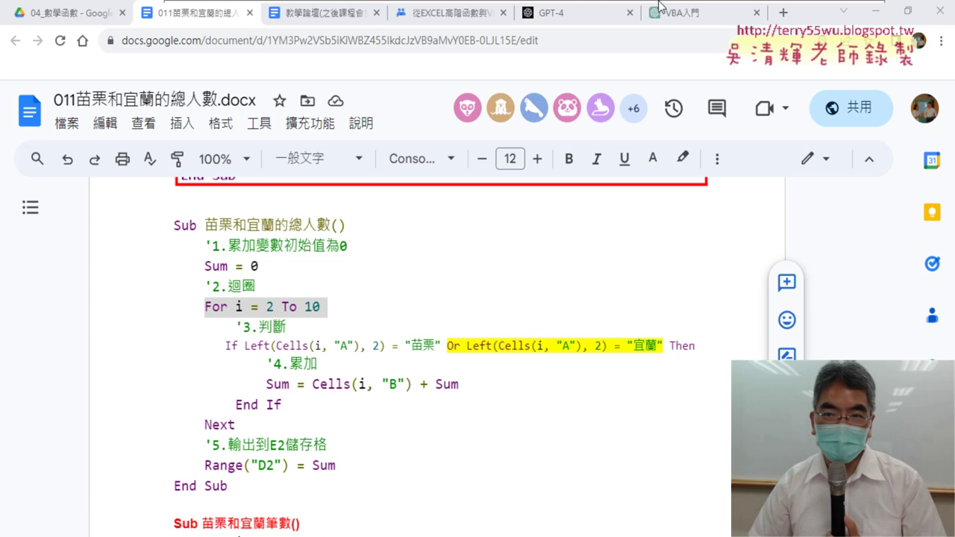
left_click(852, 36)
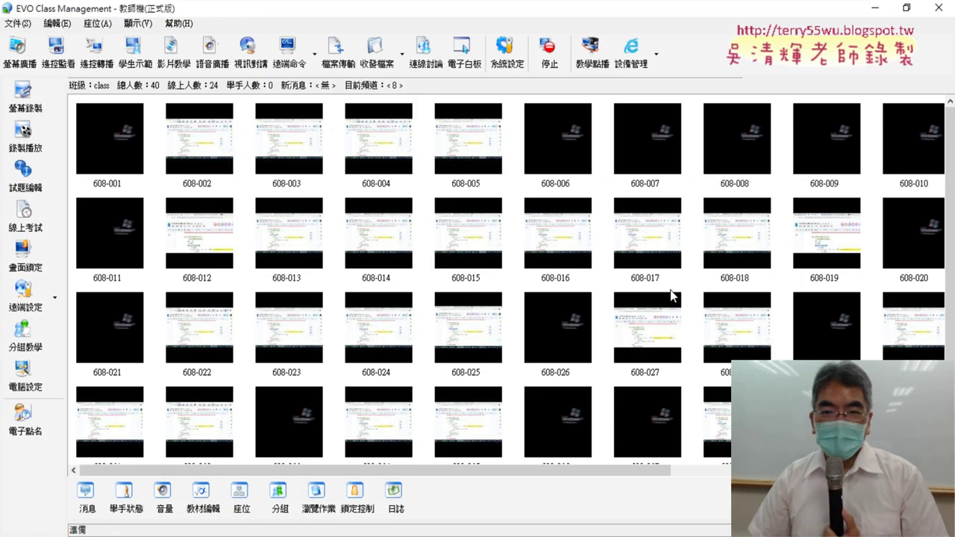
left_click(875, 7)
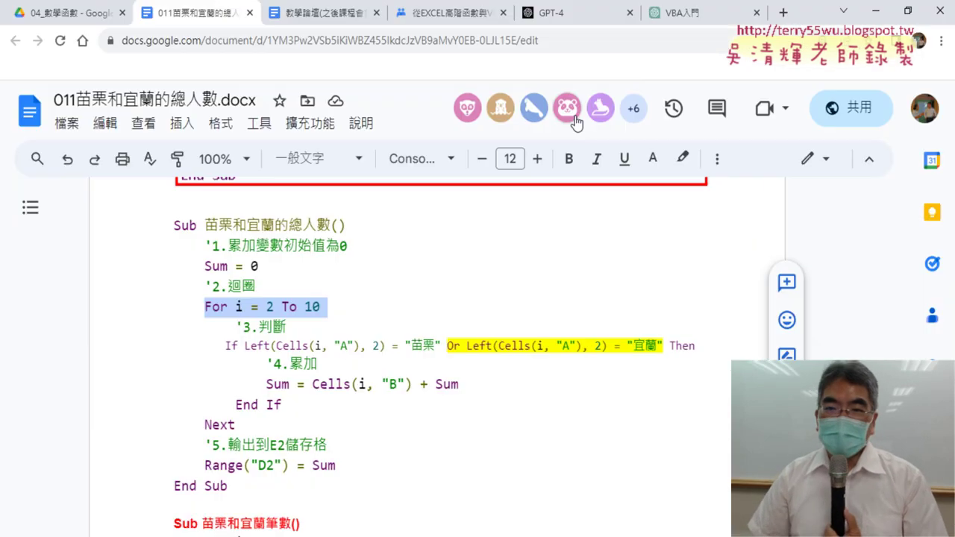
left_click(403, 294)
left_click(384, 302)
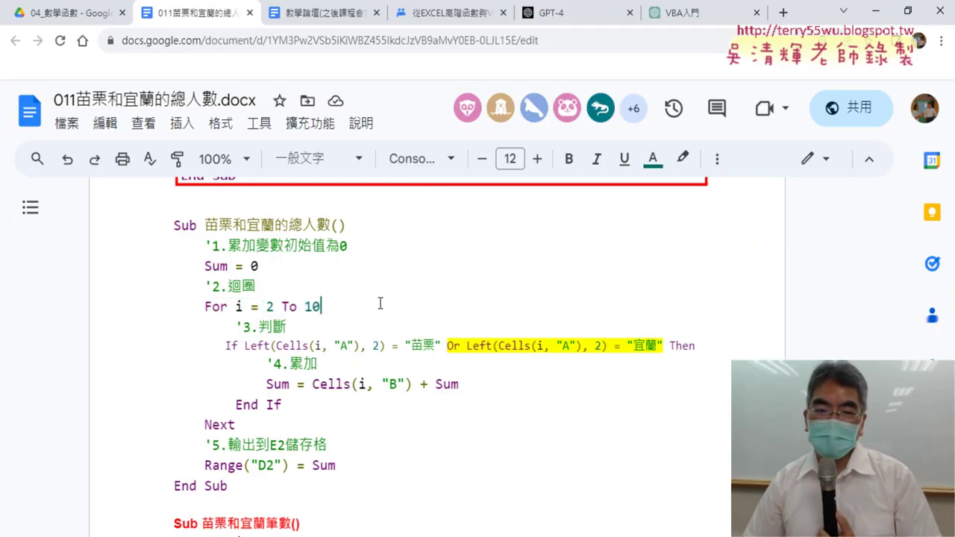